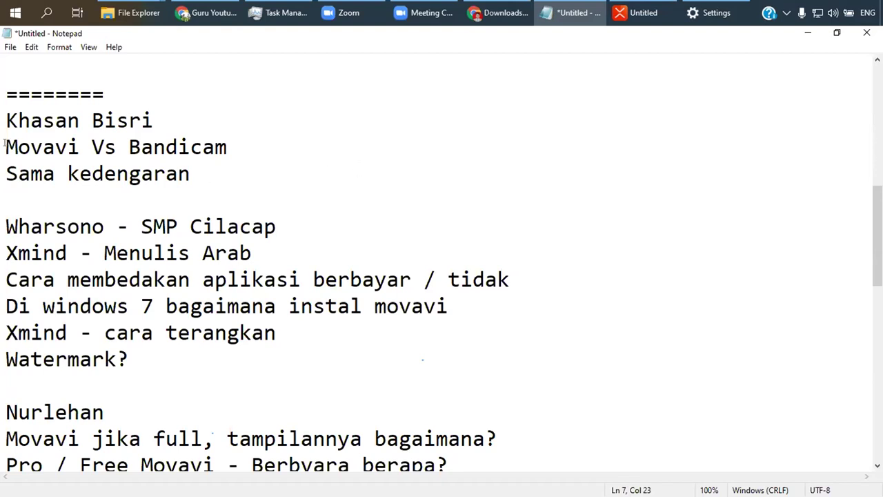
Step: Highlight the "Movavi Vs Bandicam" line in the question notes and continue to the following questions
{"action": "left_click_drag", "start_coordinate": [6, 147], "coordinate": [247, 146]}
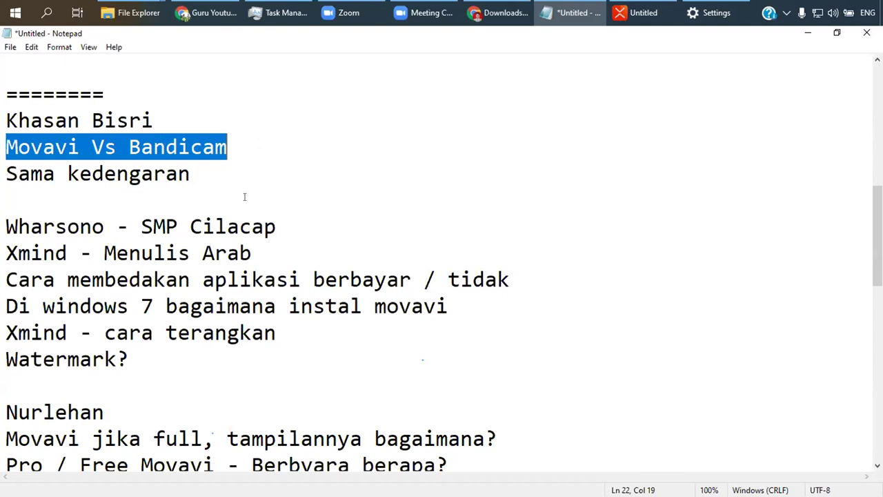
{"action": "scroll", "coordinate": [244, 197], "scroll_direction": "down", "scroll_amount": 2}
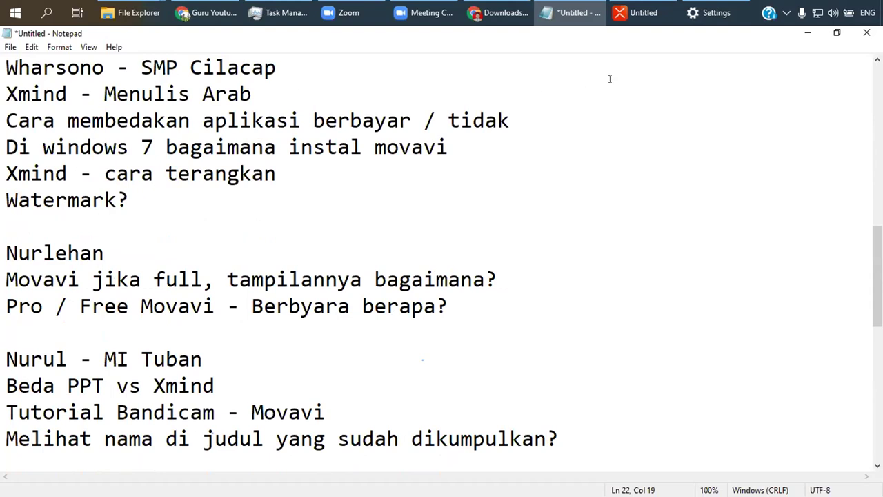
Step: Switch to the XMind map, select Main Topic 2 and change the keyboard input language to Arabic (Saudi Arabia)
{"action": "left_click", "coordinate": [633, 12]}
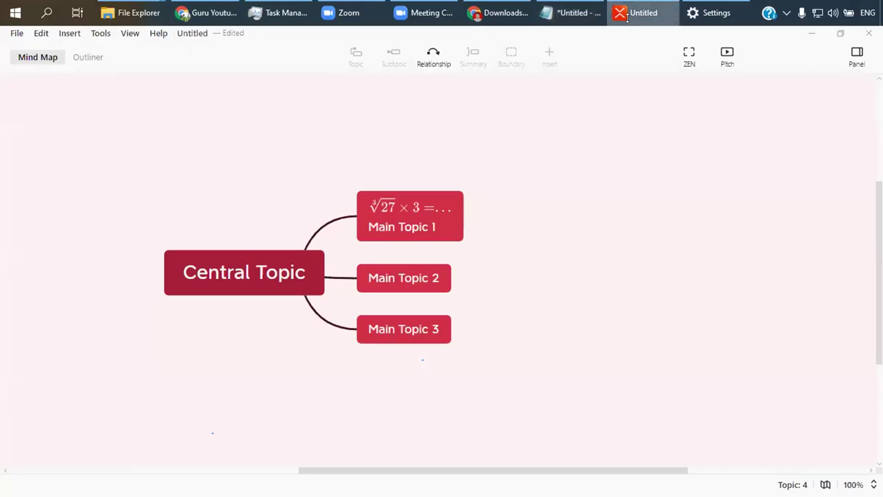
{"action": "left_click", "coordinate": [407, 283]}
{"action": "left_click", "coordinate": [784, 10]}
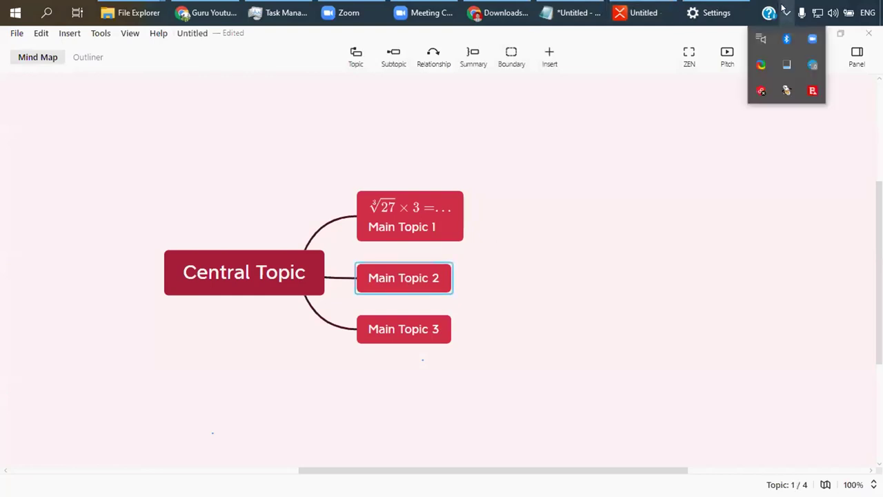
{"action": "left_click", "coordinate": [865, 12]}
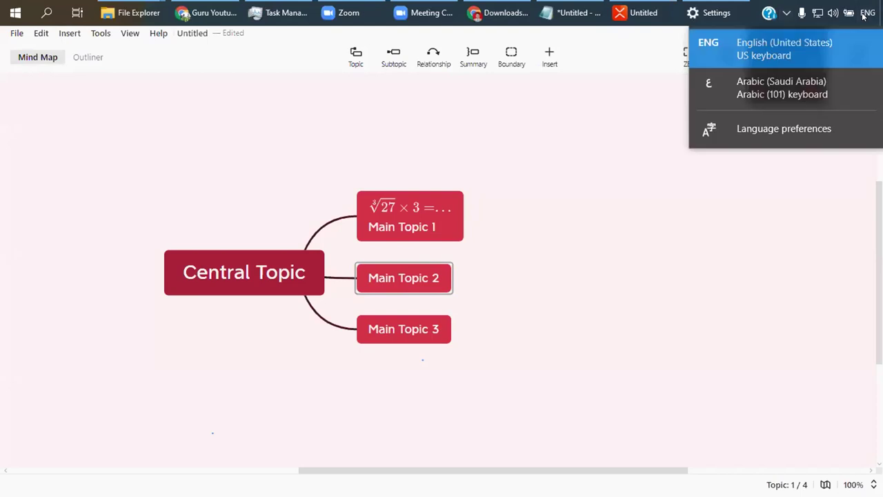
{"action": "left_click", "coordinate": [797, 95]}
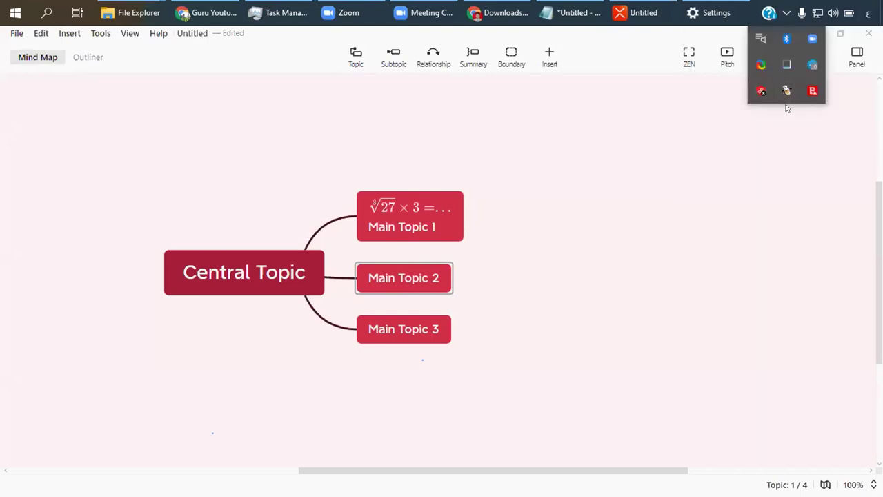
Step: Replace the Main Topic 2 text with sample Arabic letters
{"action": "double_click", "coordinate": [403, 278]}
{"action": "type", "text": "اشساشاس"}
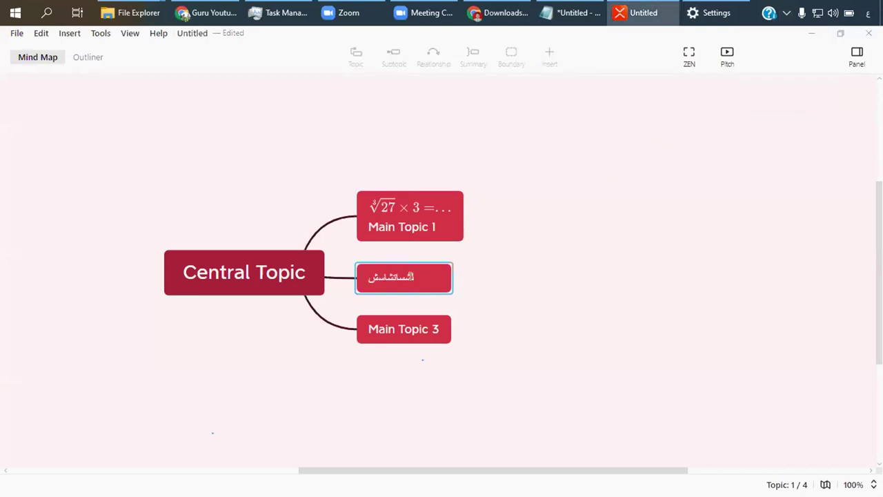
{"action": "key", "text": "ctrl+a"}
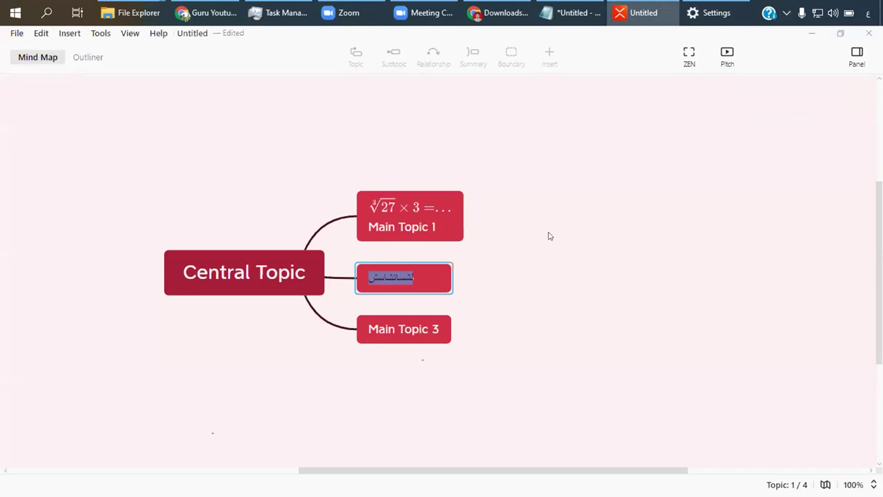
Step: Replace the Main Topic 3 text with sample Arabic words, keeping the Arabic (101) keyboard layout
{"action": "double_click", "coordinate": [410, 332]}
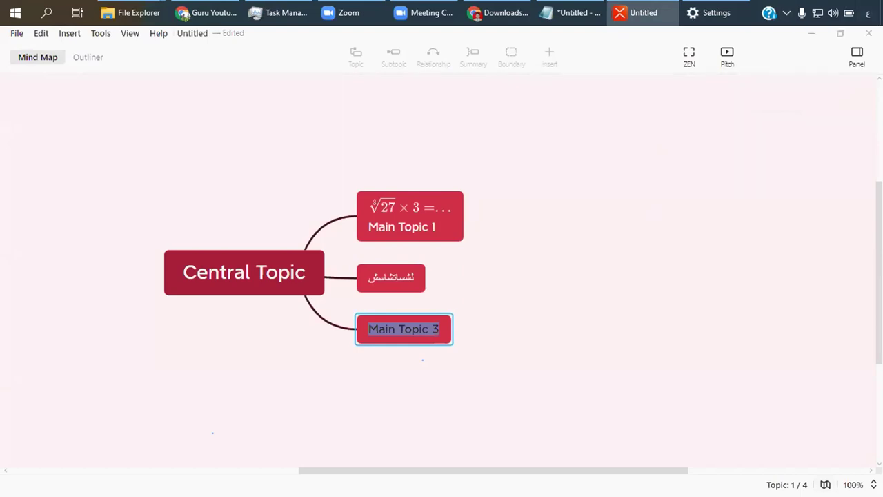
{"action": "left_click", "coordinate": [863, 15]}
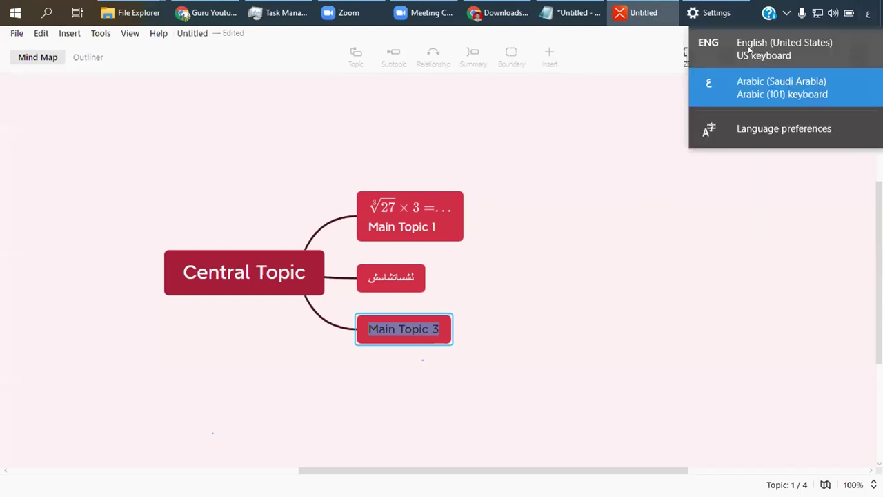
{"action": "left_click", "coordinate": [761, 90]}
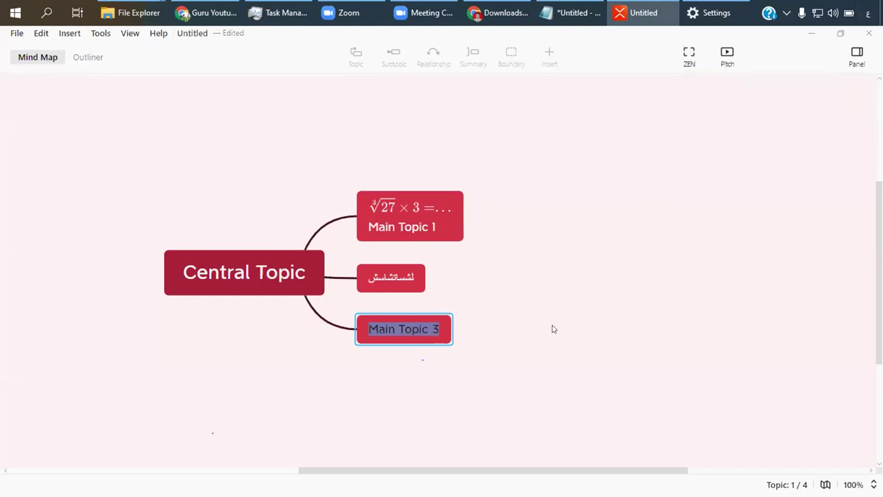
{"action": "double_click", "coordinate": [401, 322]}
{"action": "triple_click", "coordinate": [401, 322]}
{"action": "type", "text": "شلشسش"}
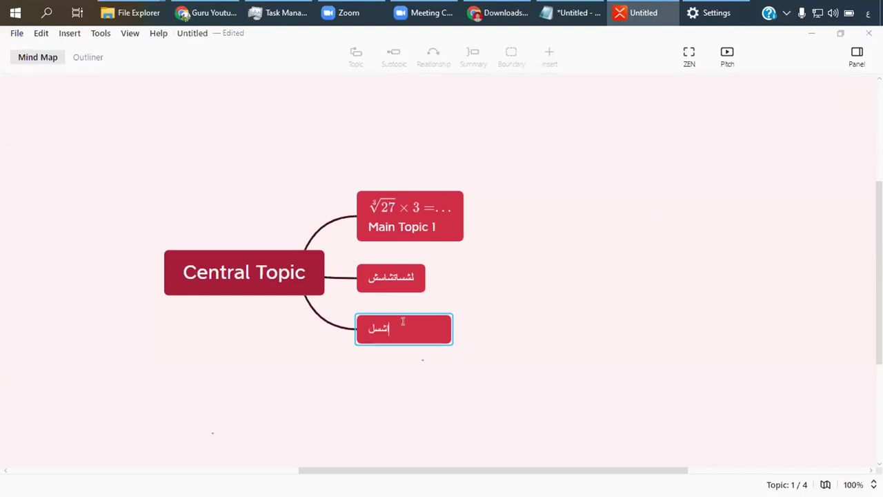
{"action": "type", "text": " نشيا شيا"}
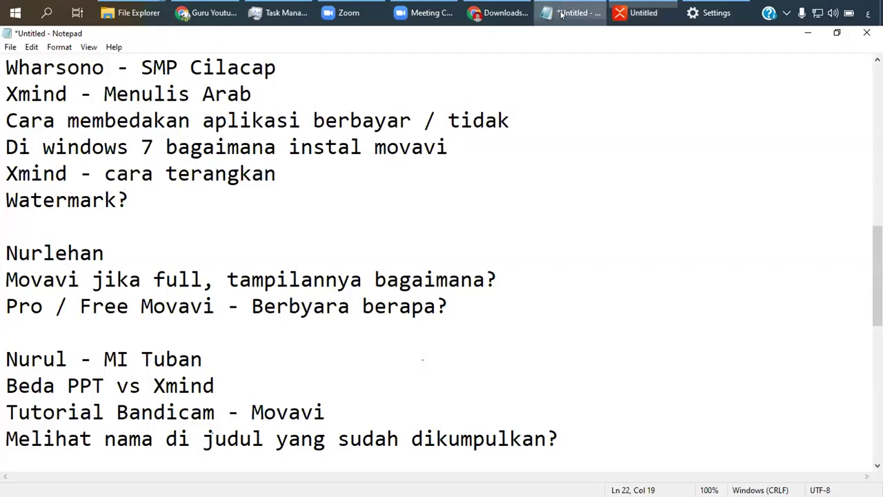
Step: Switch to Notepad and highlight the question "Cara membedakan aplikasi berbayar / tidak"
{"action": "left_click", "coordinate": [561, 14]}
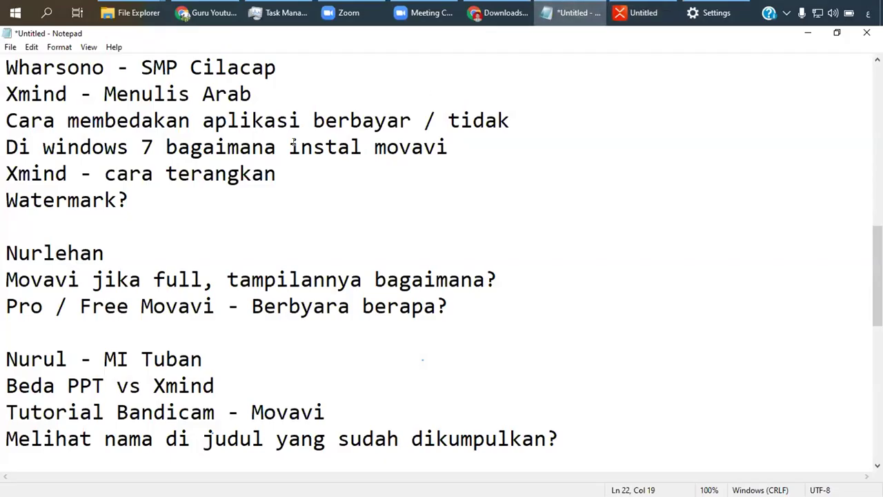
{"action": "left_click_drag", "start_coordinate": [9, 121], "coordinate": [586, 120]}
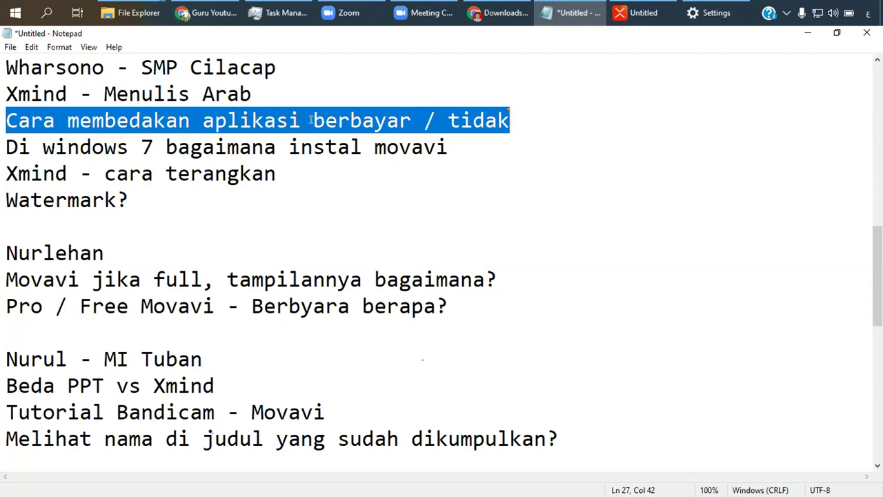
Step: Switch to Chrome and highlight the query "random comment picker youtube" on the open Google results page
{"action": "left_click", "coordinate": [207, 12]}
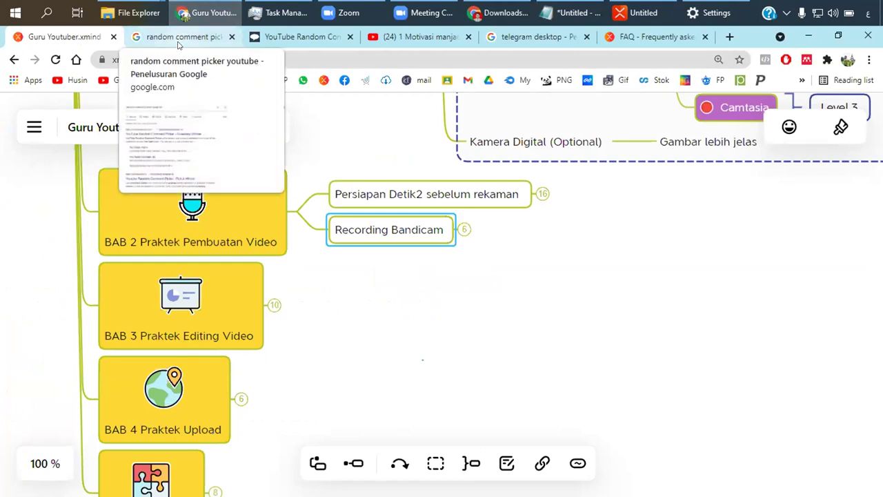
{"action": "left_click", "coordinate": [178, 38]}
{"action": "left_click_drag", "start_coordinate": [295, 118], "coordinate": [113, 114]}
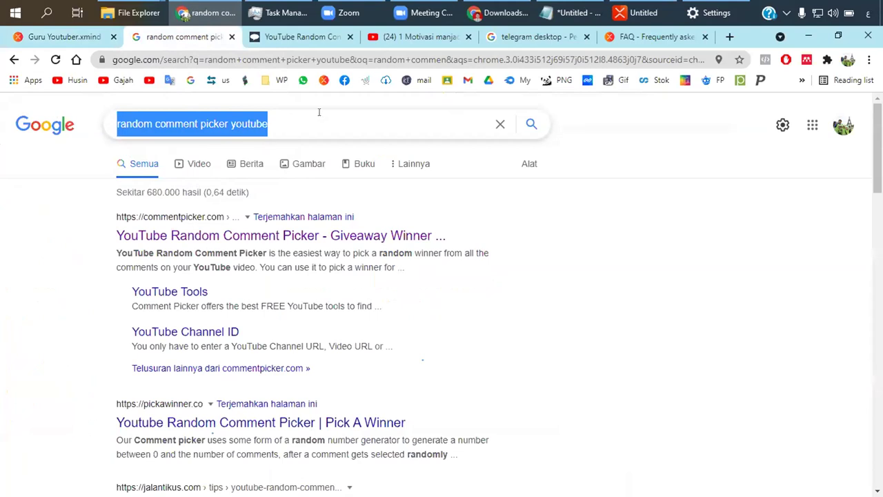
Step: Return to the Notepad notes and highlight the question "Di windows 7 bagaimana instal movavi"
{"action": "left_click", "coordinate": [585, 10]}
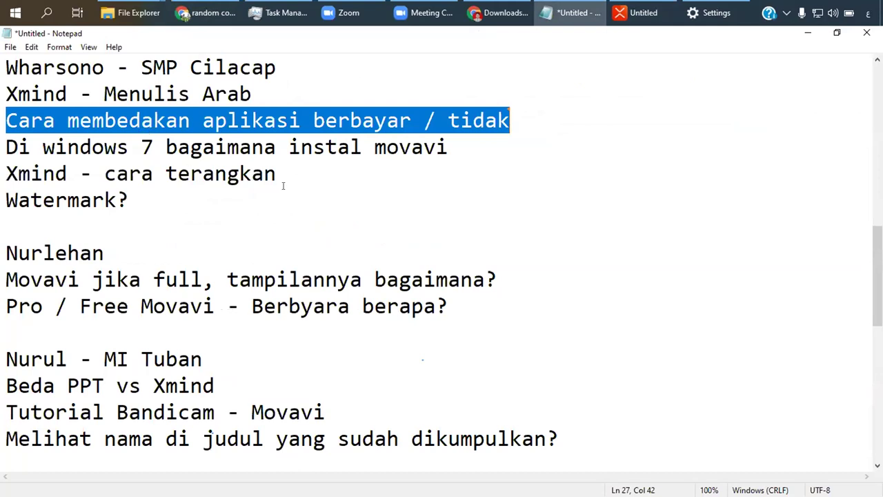
{"action": "left_click_drag", "start_coordinate": [5, 146], "coordinate": [444, 149]}
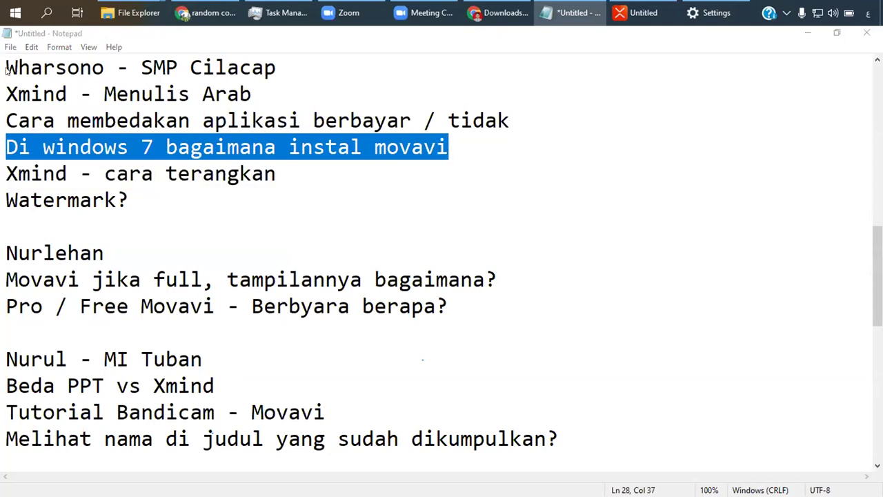
Step: Examine the installed apps in the Windows app list and the options offered for Skype, including Uninstall
{"action": "key", "text": "super"}
{"action": "scroll", "coordinate": [84, 253], "scroll_direction": "down", "scroll_amount": 15}
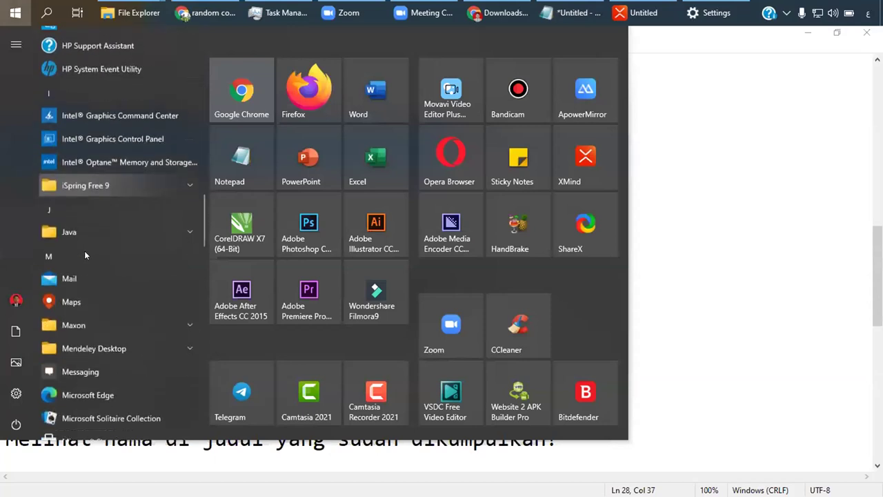
{"action": "scroll", "coordinate": [85, 253], "scroll_direction": "down", "scroll_amount": 10}
{"action": "scroll", "coordinate": [90, 245], "scroll_direction": "up", "scroll_amount": 6}
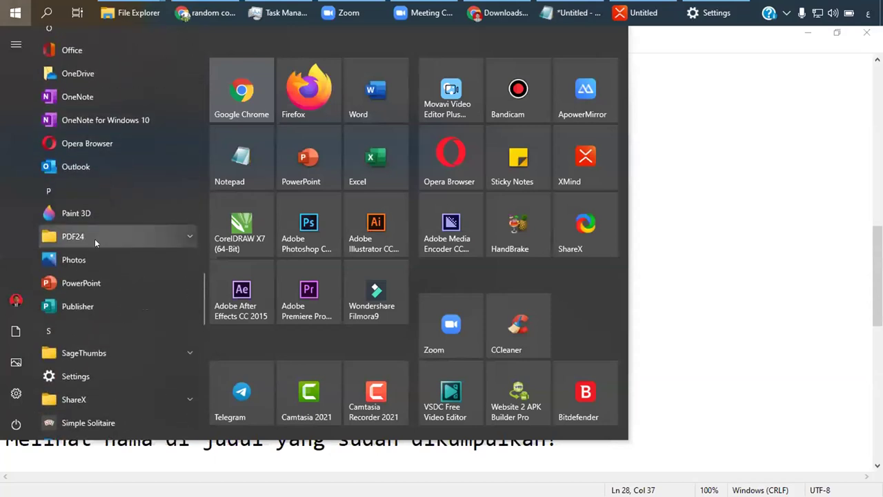
{"action": "scroll", "coordinate": [116, 235], "scroll_direction": "down", "scroll_amount": 3}
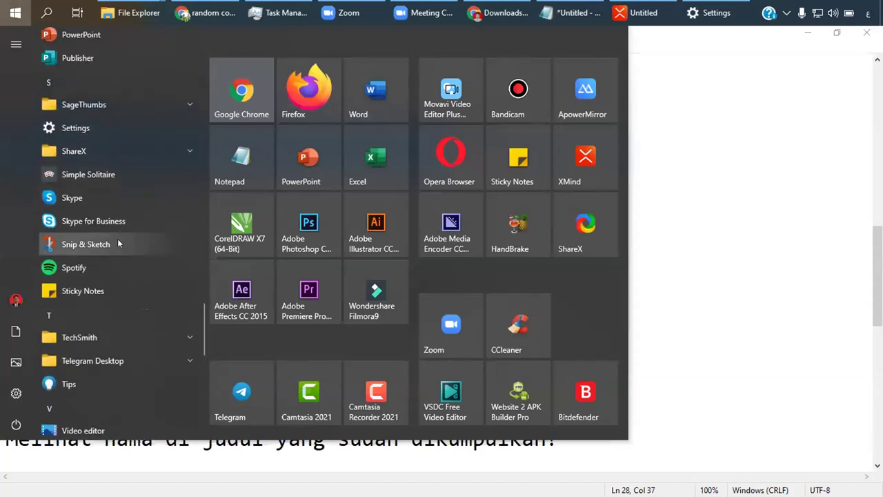
{"action": "scroll", "coordinate": [117, 242], "scroll_direction": "down", "scroll_amount": 1}
{"action": "scroll", "coordinate": [118, 242], "scroll_direction": "down", "scroll_amount": 1}
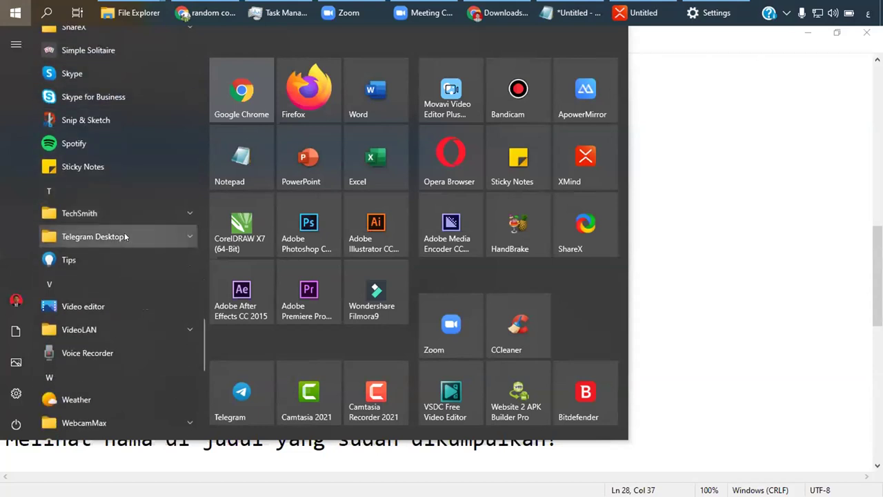
{"action": "scroll", "coordinate": [119, 228], "scroll_direction": "up", "scroll_amount": 4}
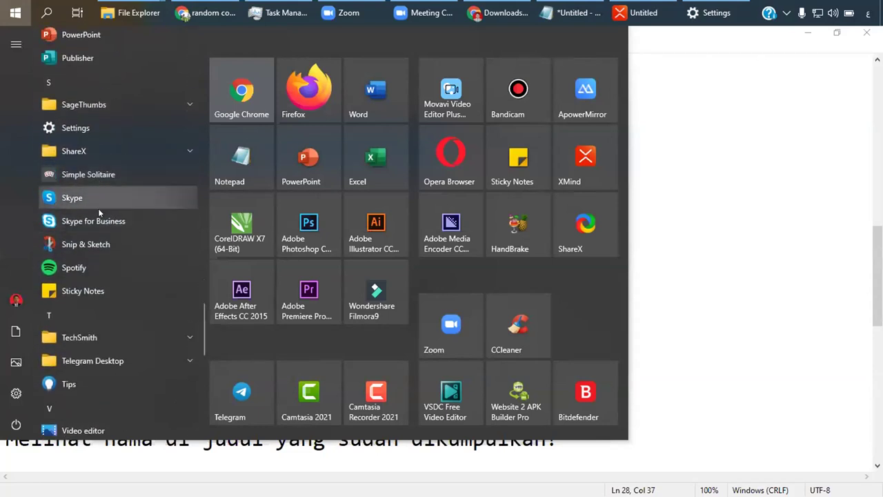
{"action": "right_click", "coordinate": [99, 197]}
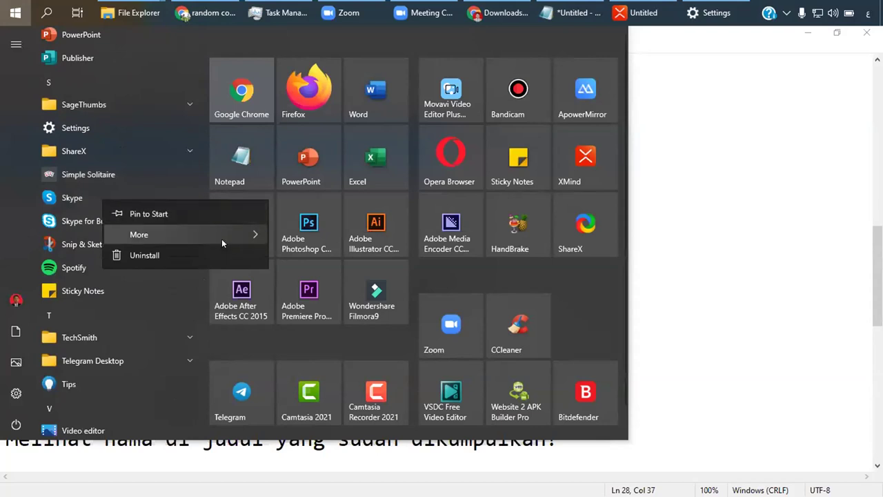
{"action": "mouse_move", "coordinate": [222, 242]}
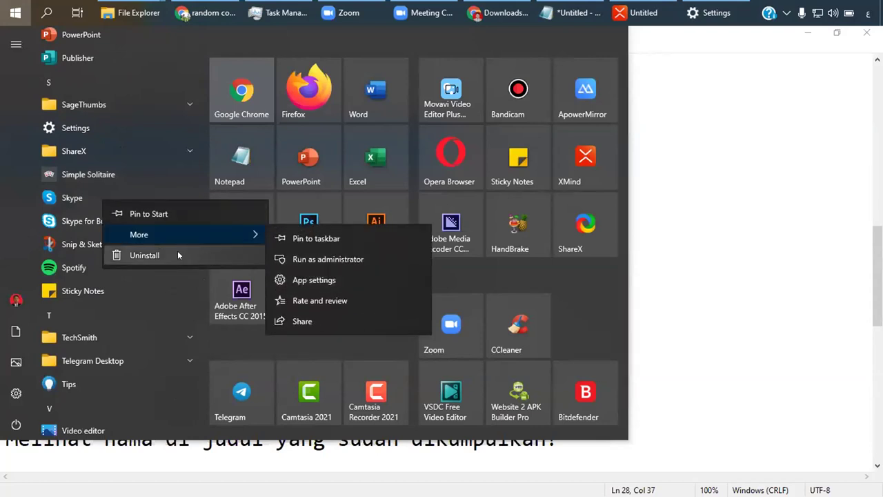
{"action": "left_click", "coordinate": [758, 101]}
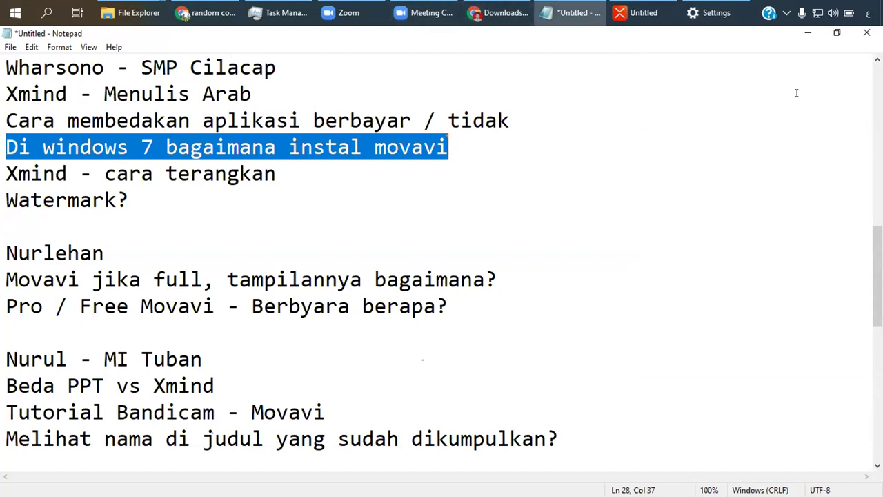
Step: Minimize the open Notepad, Chrome and File Explorer windows and close Task Manager to clear the desktop
{"action": "left_click", "coordinate": [808, 34]}
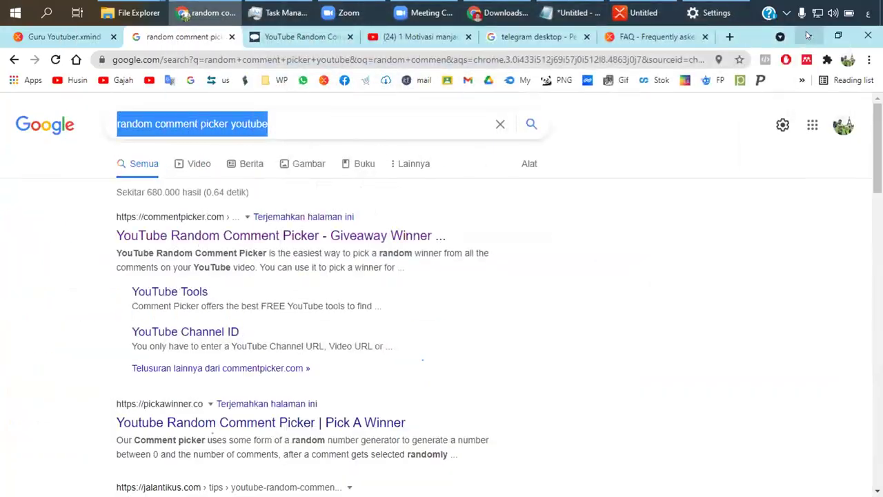
{"action": "left_click", "coordinate": [809, 33]}
{"action": "left_click", "coordinate": [810, 32]}
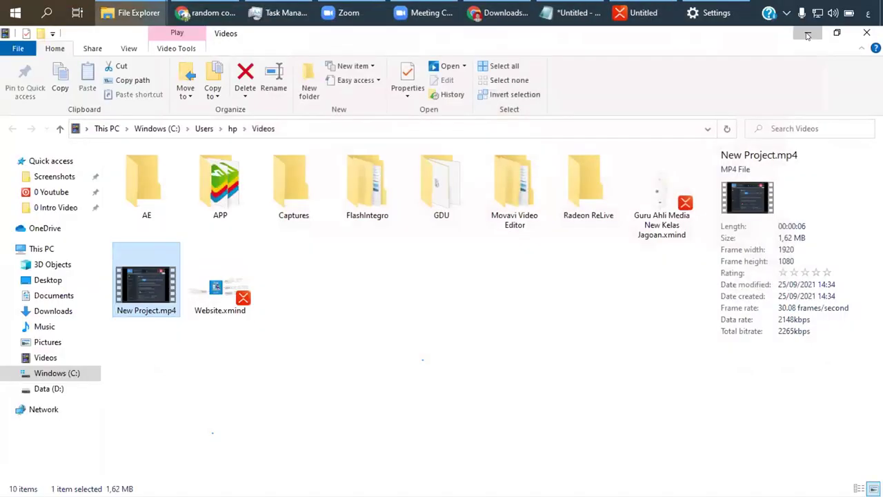
{"action": "left_click", "coordinate": [807, 36]}
{"action": "left_click", "coordinate": [807, 36]}
{"action": "left_click", "coordinate": [808, 35]}
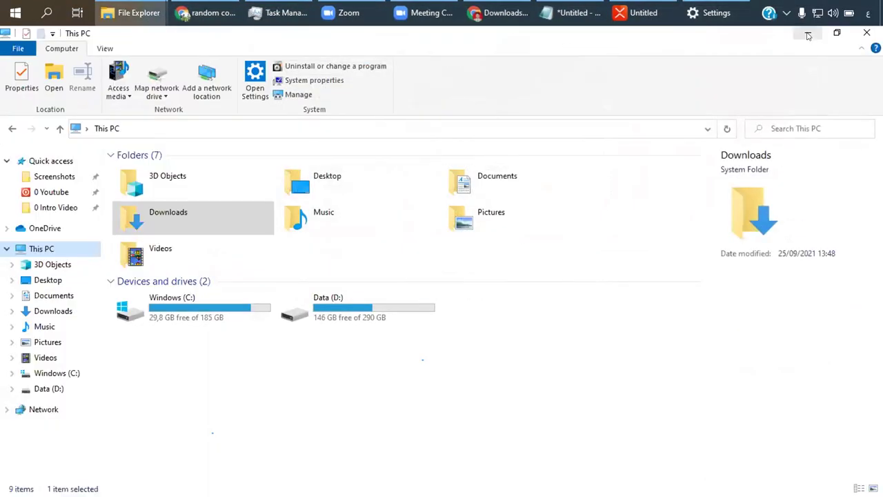
{"action": "left_click", "coordinate": [808, 35]}
{"action": "left_click", "coordinate": [809, 36]}
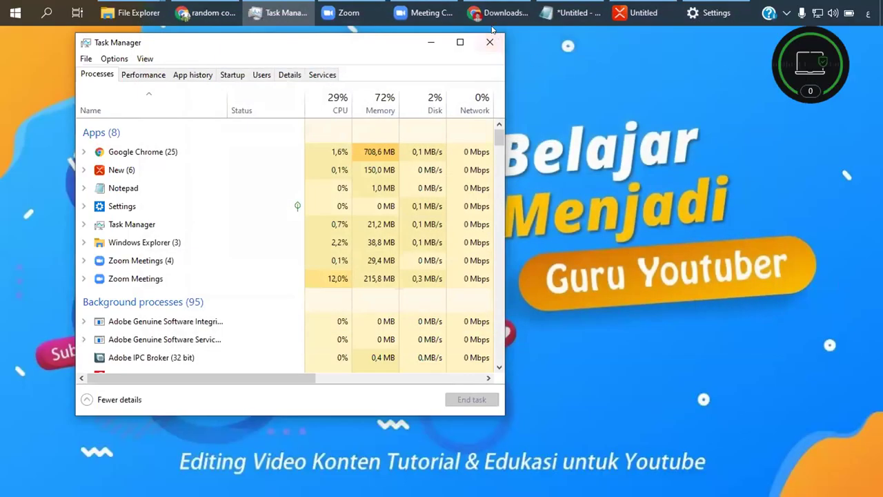
{"action": "left_click", "coordinate": [490, 42]}
Step: Turn on the display of desktop icons
{"action": "right_click", "coordinate": [195, 135]}
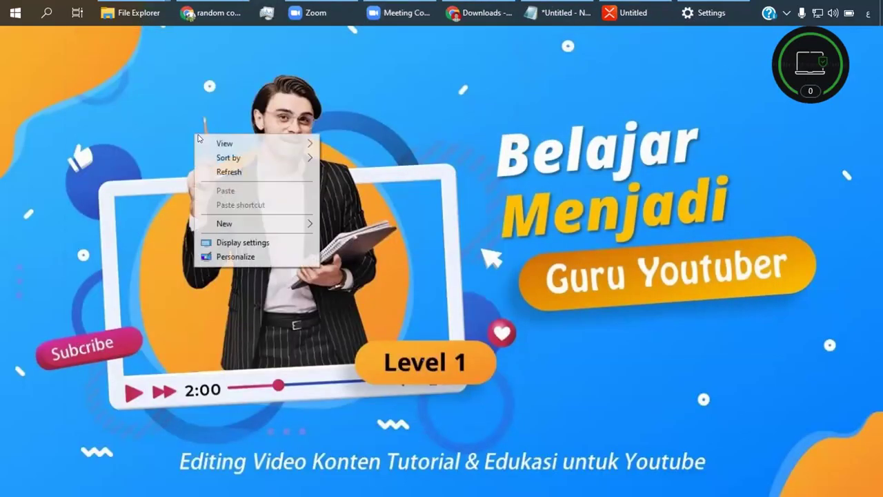
{"action": "mouse_move", "coordinate": [292, 150]}
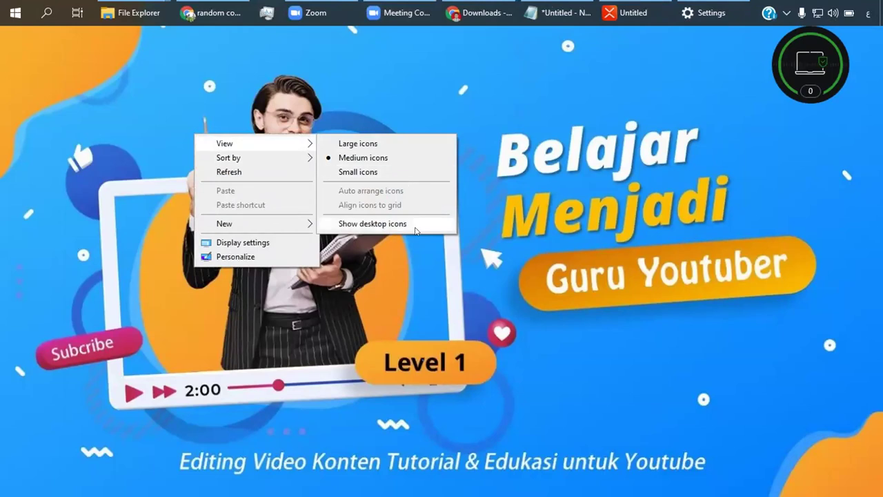
{"action": "left_click", "coordinate": [373, 224]}
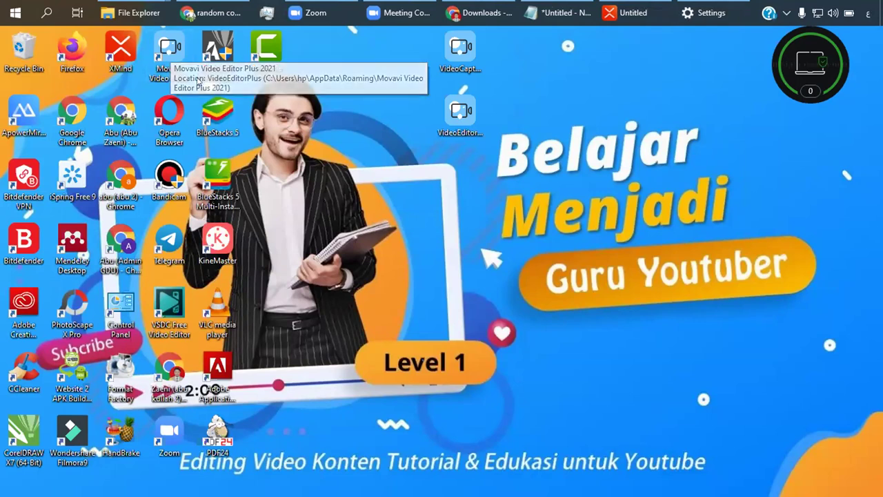
Step: View the file location behind the Movavi Video Editor Plus 2021 desktop shortcut, close that folder and switch the input language to English
{"action": "right_click", "coordinate": [167, 50]}
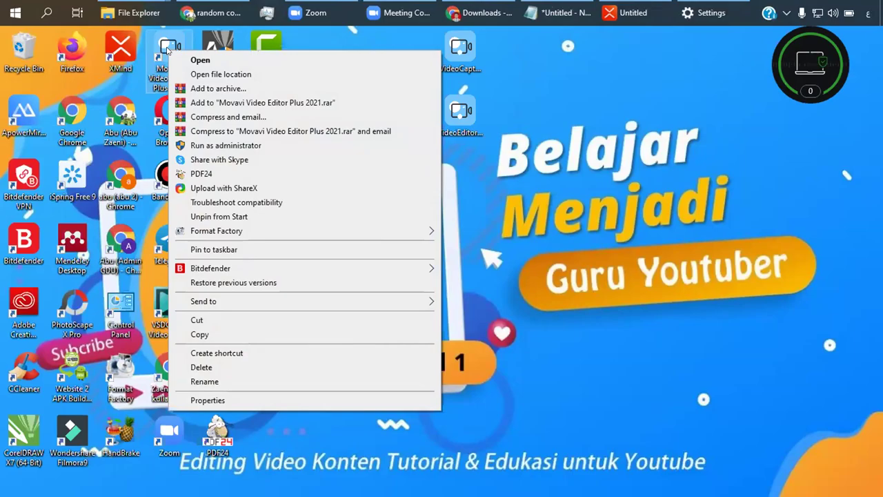
{"action": "left_click", "coordinate": [224, 75]}
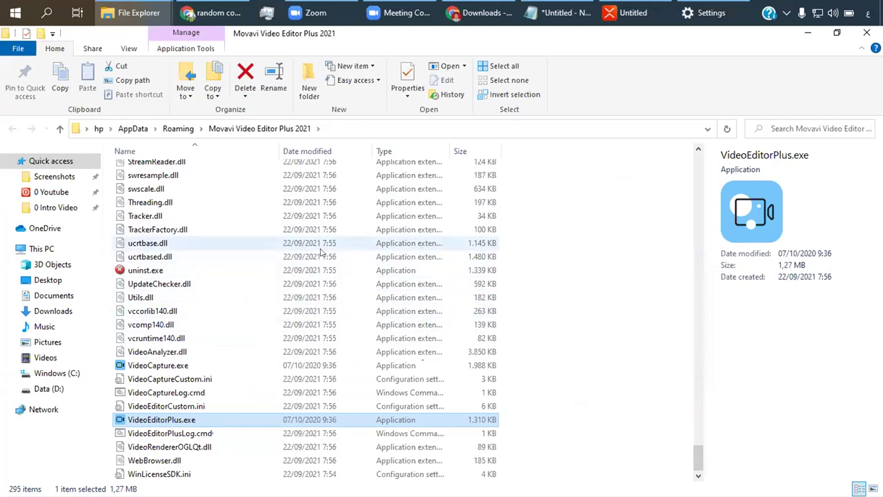
{"action": "left_click", "coordinate": [866, 33]}
{"action": "left_click", "coordinate": [868, 12]}
{"action": "left_click", "coordinate": [560, 123]}
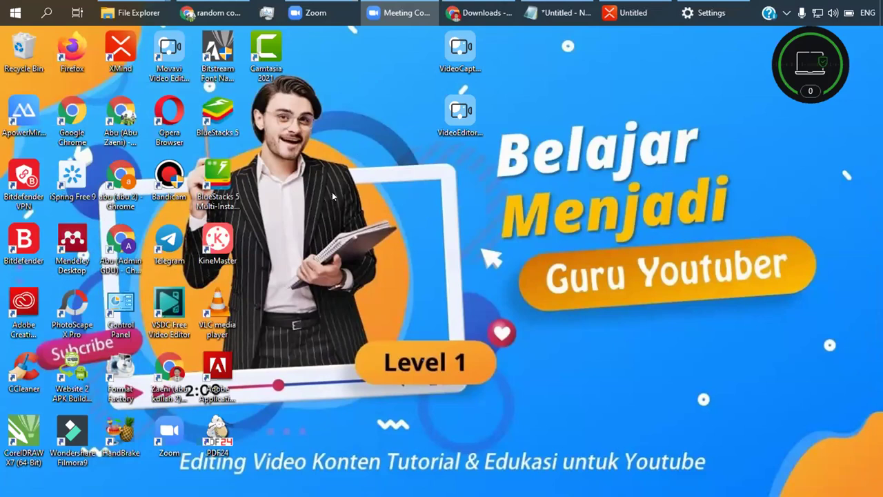
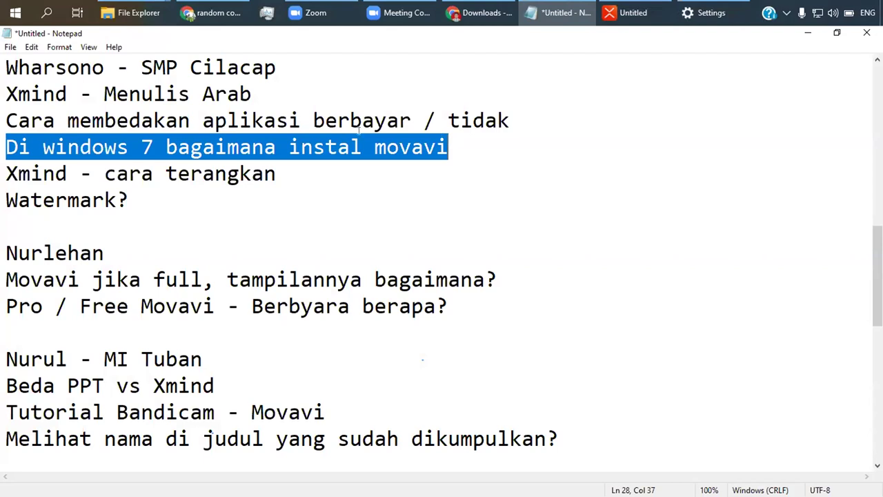
Step: Close the open Videos and Bandicam folder windows and bring up the This PC window
{"action": "mouse_move", "coordinate": [127, 14]}
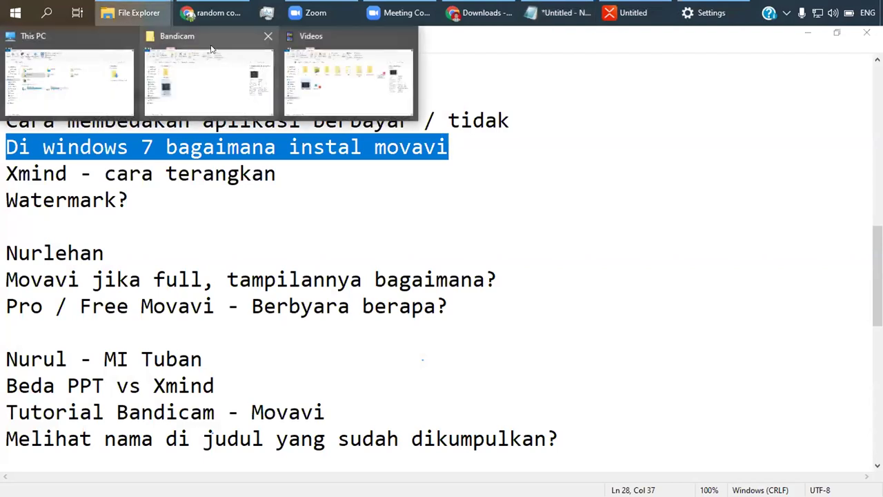
{"action": "left_click", "coordinate": [405, 36]}
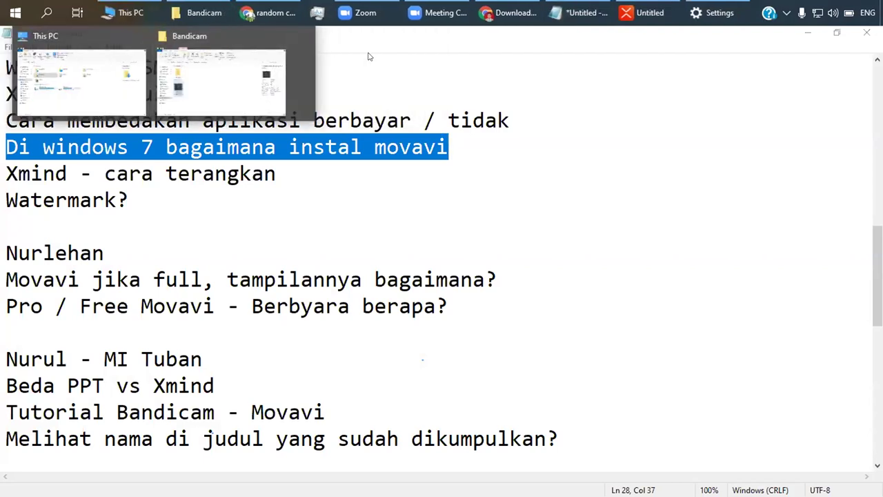
{"action": "left_click", "coordinate": [292, 36]}
{"action": "left_click", "coordinate": [104, 83]}
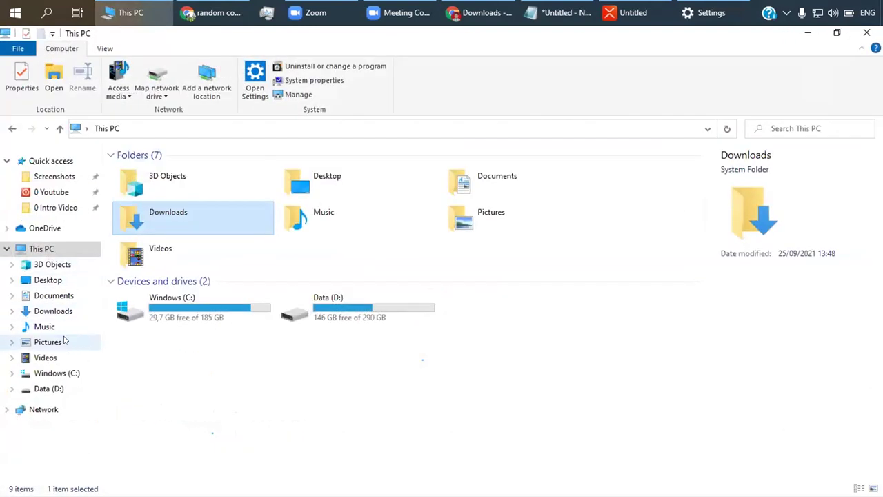
Step: Open the Videos folder, play New Project.mp4 to check its Bandicam watermark, and close the player
{"action": "left_click", "coordinate": [65, 341]}
{"action": "left_click", "coordinate": [66, 358]}
{"action": "double_click", "coordinate": [149, 323]}
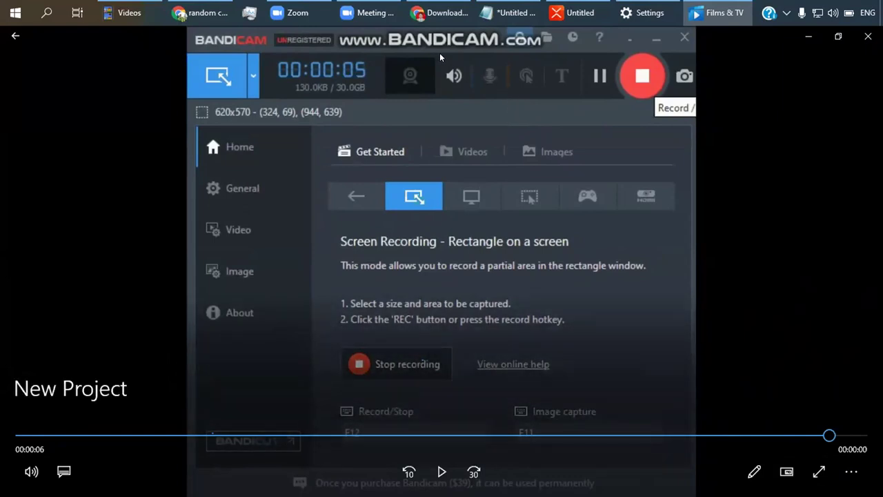
{"action": "left_click", "coordinate": [868, 36]}
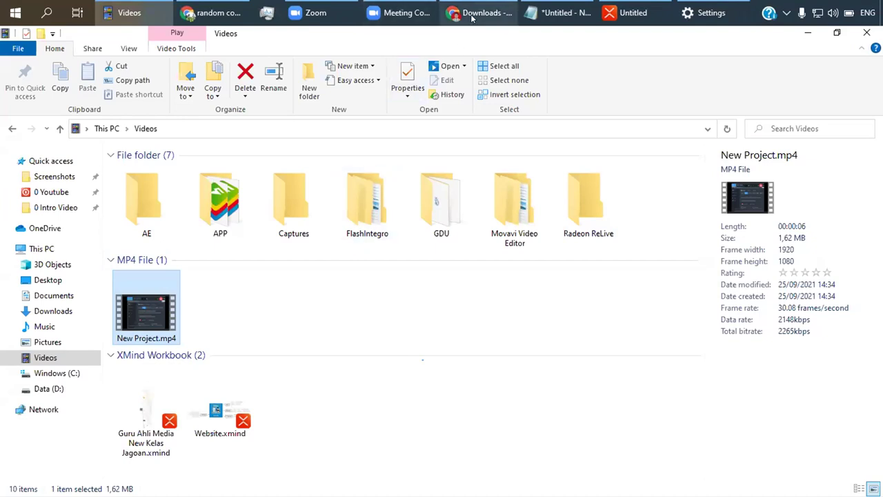
{"action": "mouse_move", "coordinate": [473, 17]}
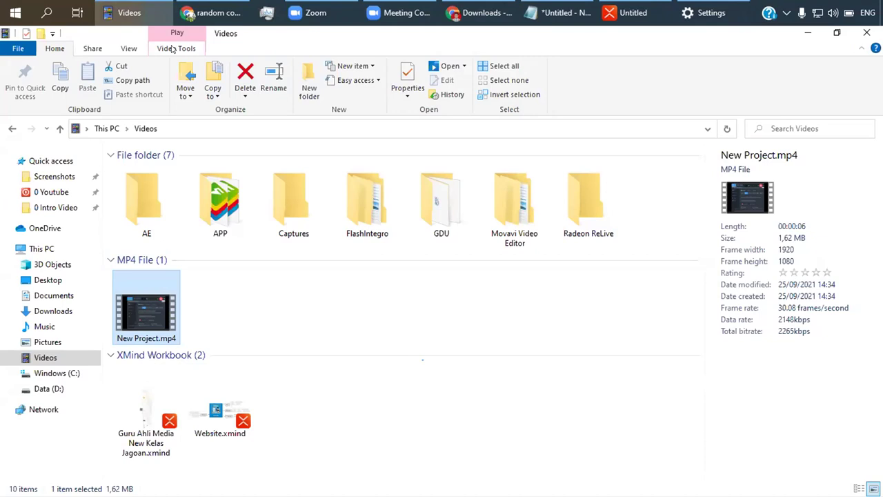
{"action": "left_click", "coordinate": [95, 49]}
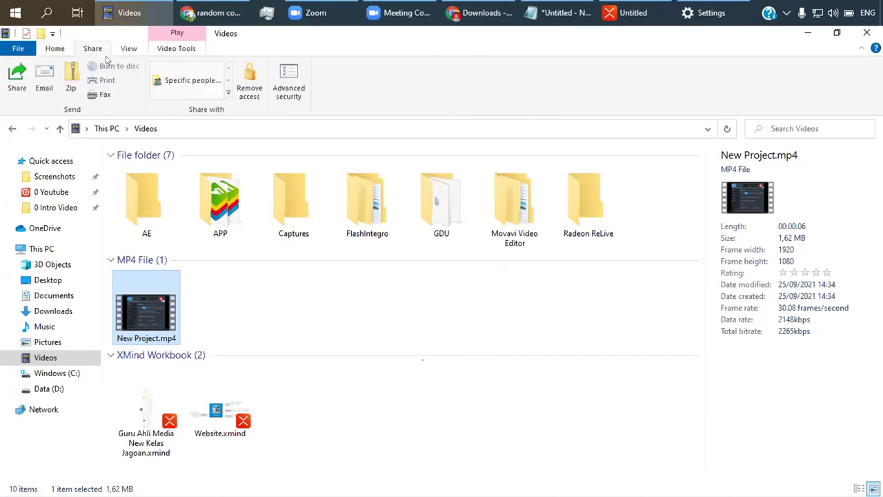
{"action": "left_click", "coordinate": [55, 50]}
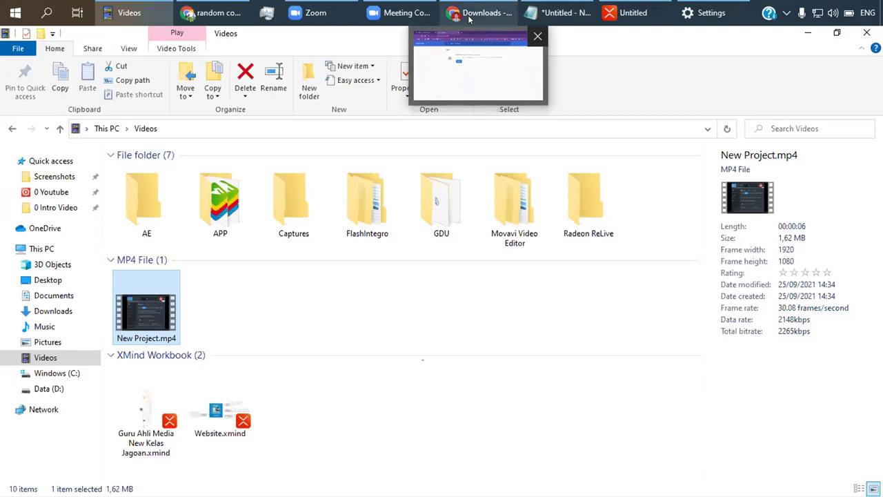
Step: Return to the Notepad notes and highlight the question "Movavi jika full, tampilannya bagaimana?"
{"action": "left_click", "coordinate": [559, 13]}
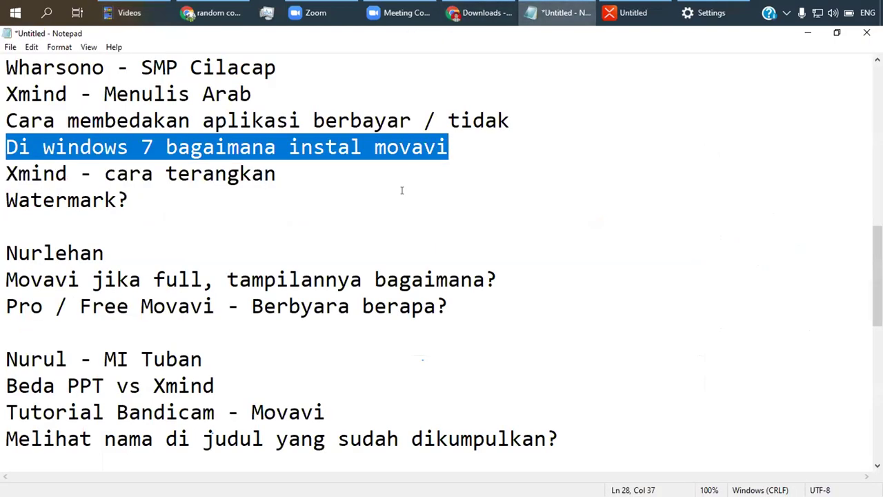
{"action": "scroll", "coordinate": [401, 190], "scroll_direction": "down", "scroll_amount": 1}
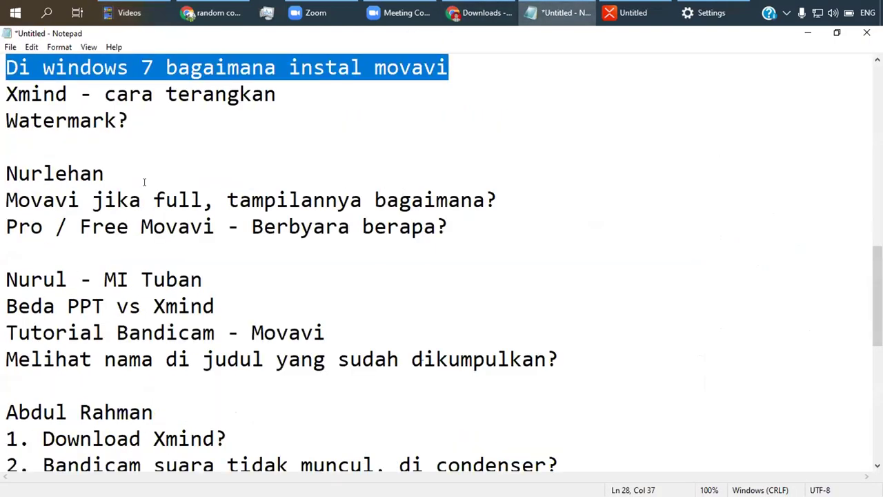
{"action": "left_click_drag", "start_coordinate": [5, 200], "coordinate": [577, 191]}
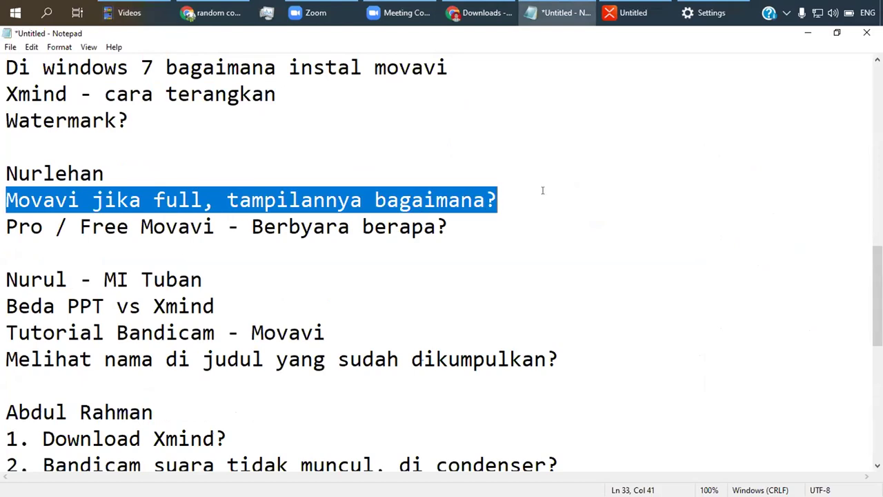
Step: Launch Movavi Video Editor Plus, skip the offered update, close the Effect Store window and show the All Tools collection
{"action": "key", "text": "super"}
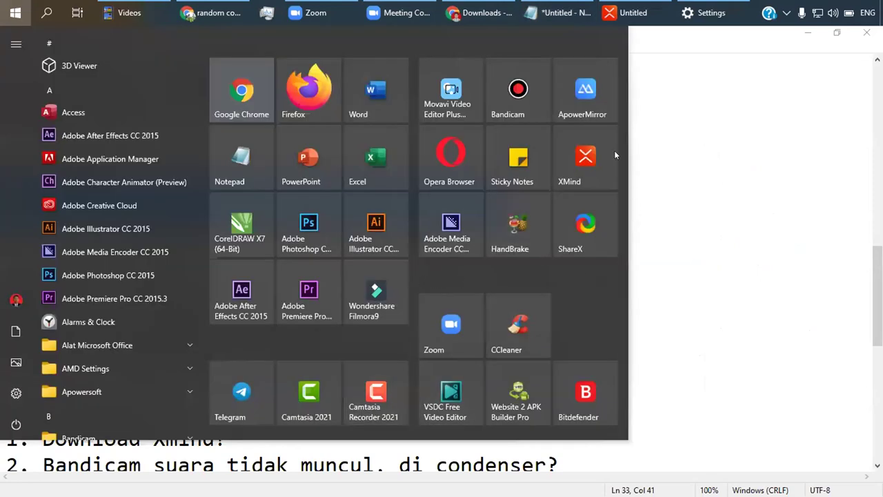
{"action": "left_click", "coordinate": [458, 102]}
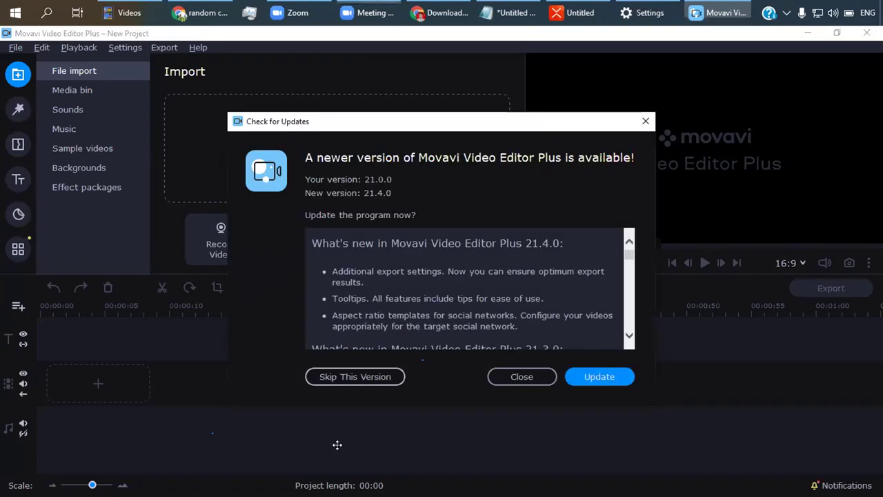
{"action": "left_click", "coordinate": [369, 378]}
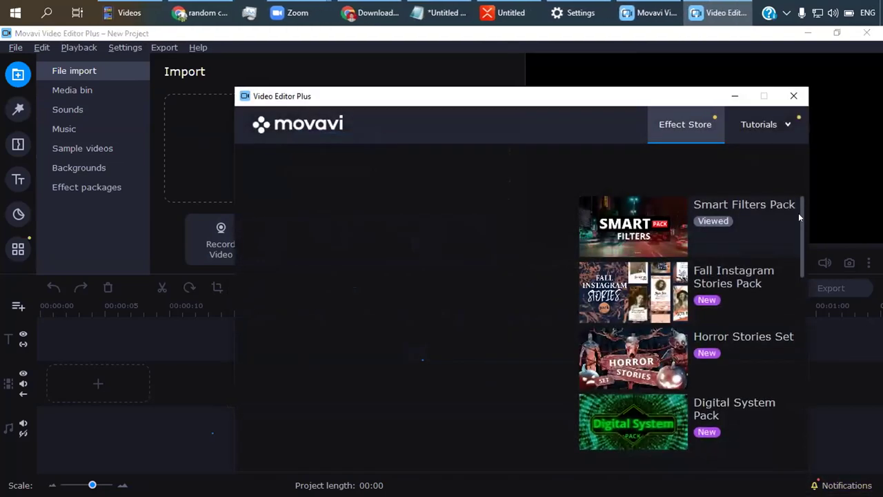
{"action": "left_click", "coordinate": [794, 95]}
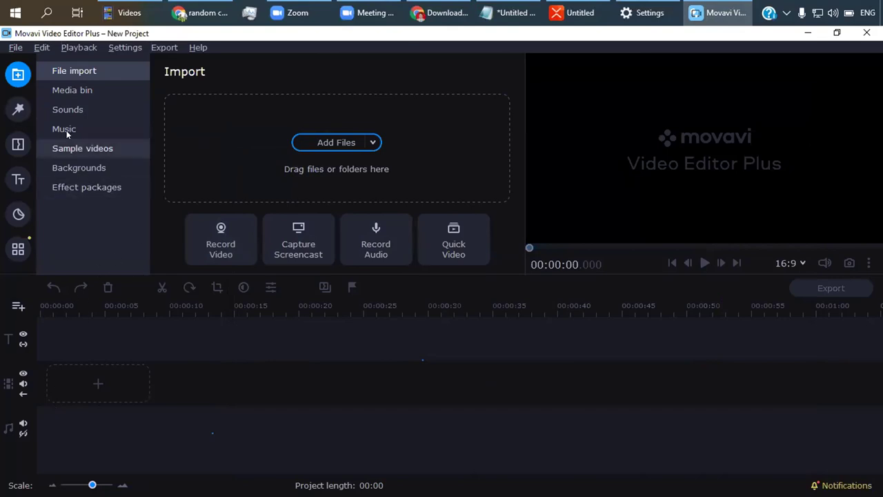
{"action": "left_click", "coordinate": [18, 250]}
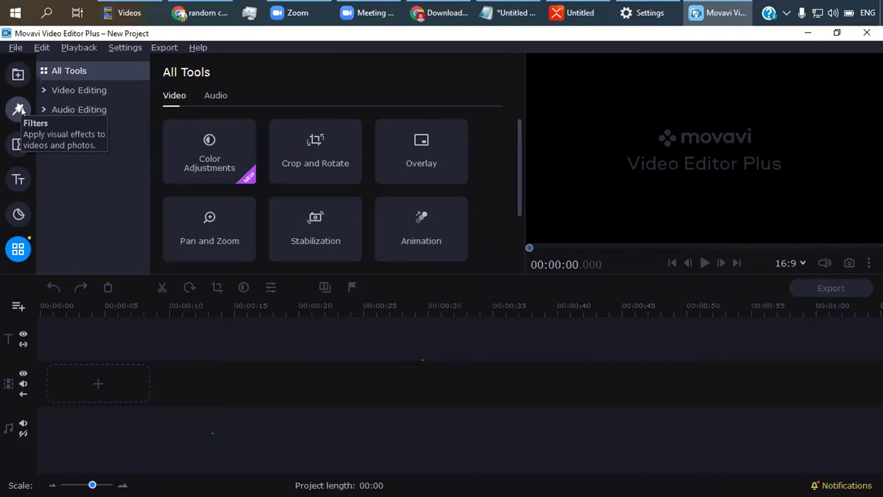
Step: Switch back to the Notepad notes and highlight the question "Pro / Free Movavi - Berbyara berapa?"
{"action": "left_click", "coordinate": [513, 12]}
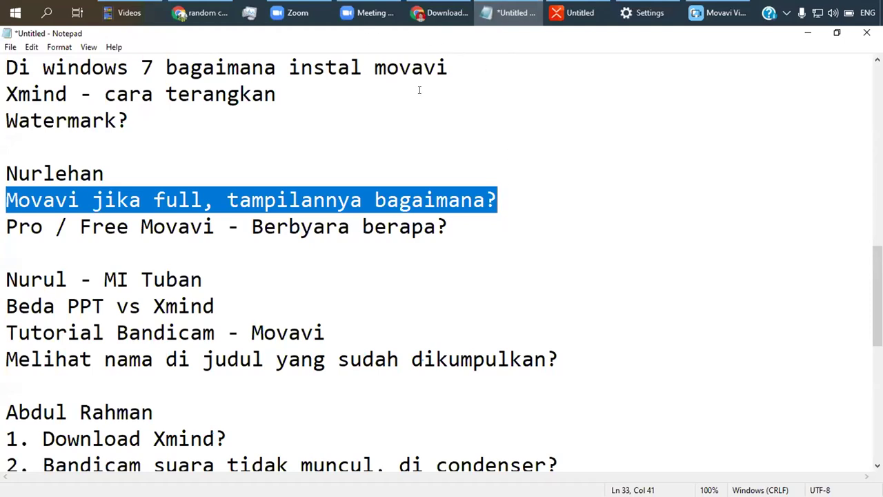
{"action": "left_click_drag", "start_coordinate": [4, 228], "coordinate": [484, 216]}
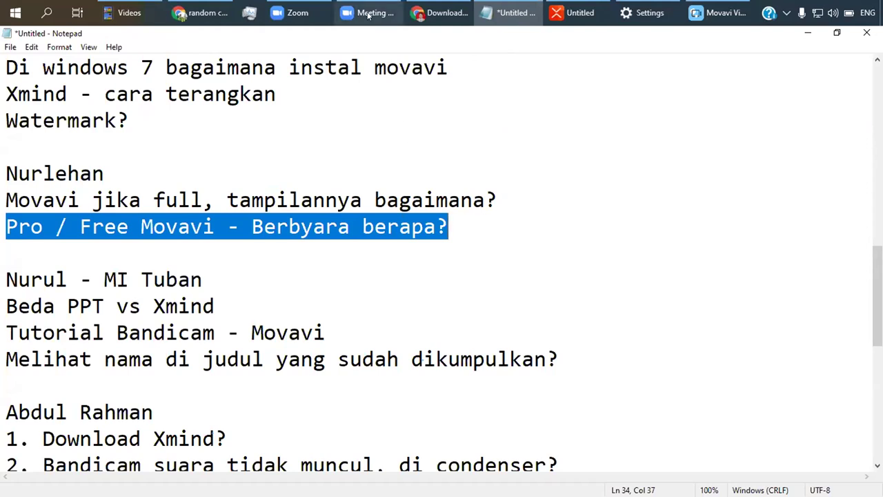
Step: Return to Movavi Video Editor Plus, dismiss the filter tutorial, and look over the filter categories and All Tools collection
{"action": "mouse_move", "coordinate": [451, 18]}
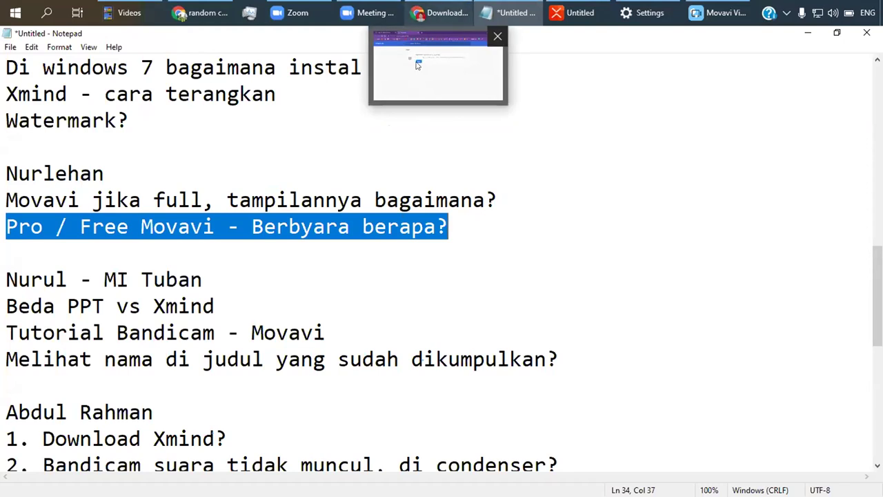
{"action": "left_click", "coordinate": [667, 38]}
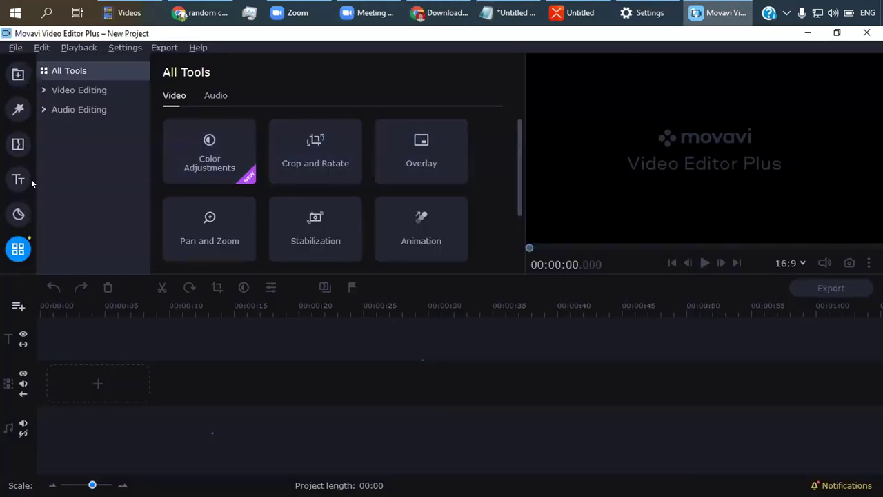
{"action": "left_click", "coordinate": [19, 109]}
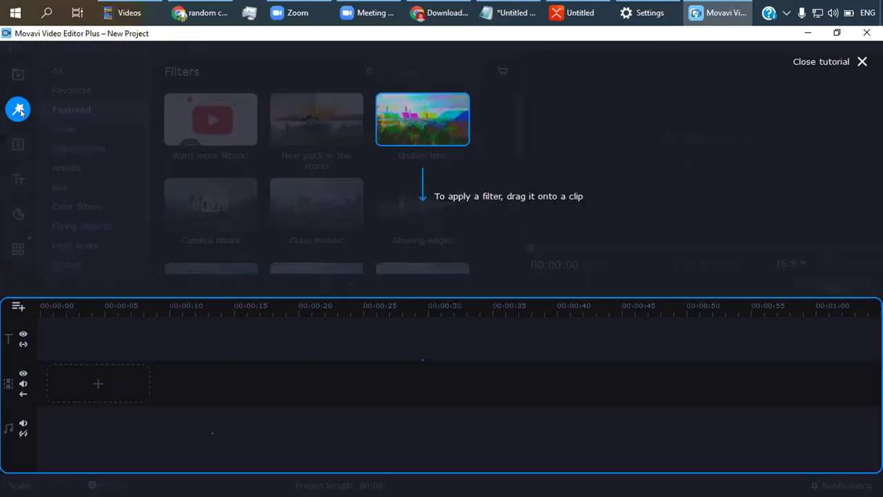
{"action": "left_click", "coordinate": [450, 293]}
{"action": "scroll", "coordinate": [83, 172], "scroll_direction": "down", "scroll_amount": 2}
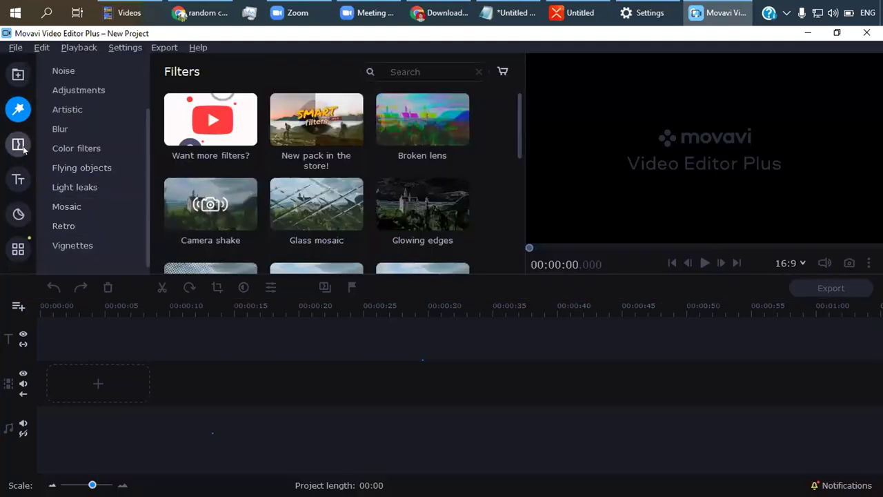
{"action": "left_click", "coordinate": [18, 248]}
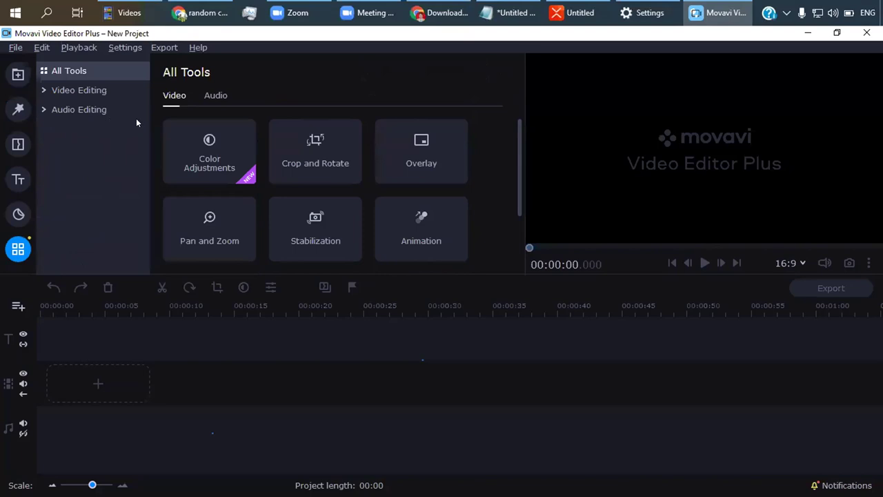
{"action": "scroll", "coordinate": [232, 183], "scroll_direction": "down", "scroll_amount": 3}
Step: Examine the available effect packages, opening and cancelling the activation dialog of the Natural Wonders Intro Pack
{"action": "left_click", "coordinate": [13, 77]}
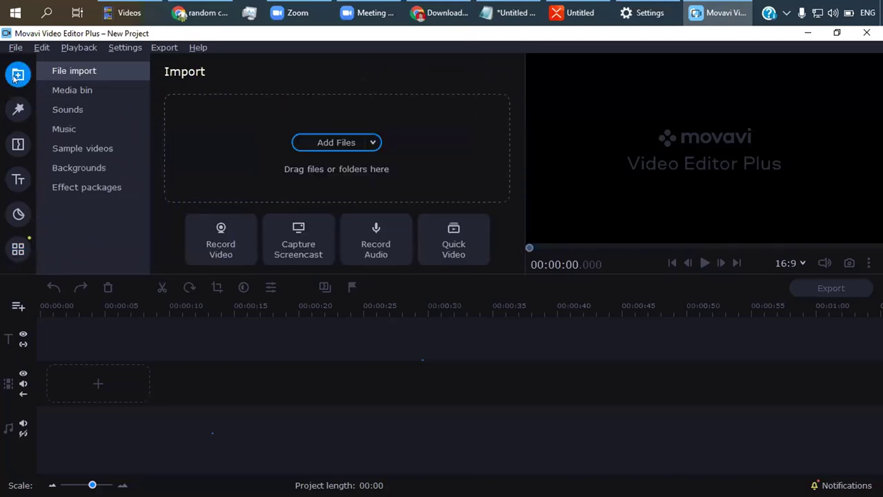
{"action": "left_click", "coordinate": [117, 188]}
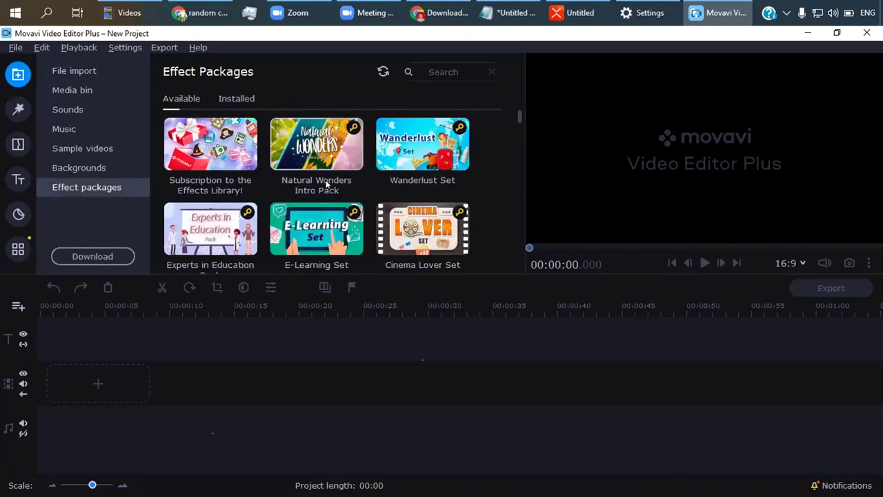
{"action": "left_click", "coordinate": [354, 129]}
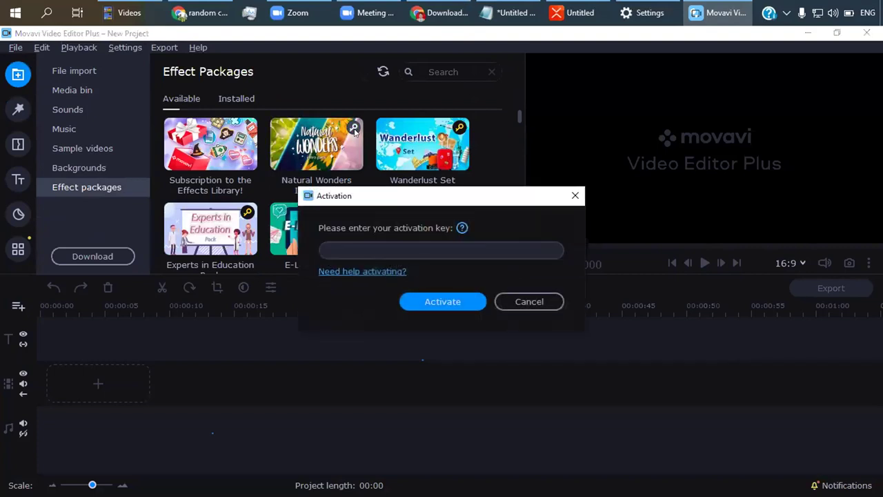
{"action": "left_click", "coordinate": [522, 304]}
{"action": "scroll", "coordinate": [290, 212], "scroll_direction": "down", "scroll_amount": 2}
{"action": "scroll", "coordinate": [291, 211], "scroll_direction": "down", "scroll_amount": 5}
{"action": "scroll", "coordinate": [309, 215], "scroll_direction": "down", "scroll_amount": 10}
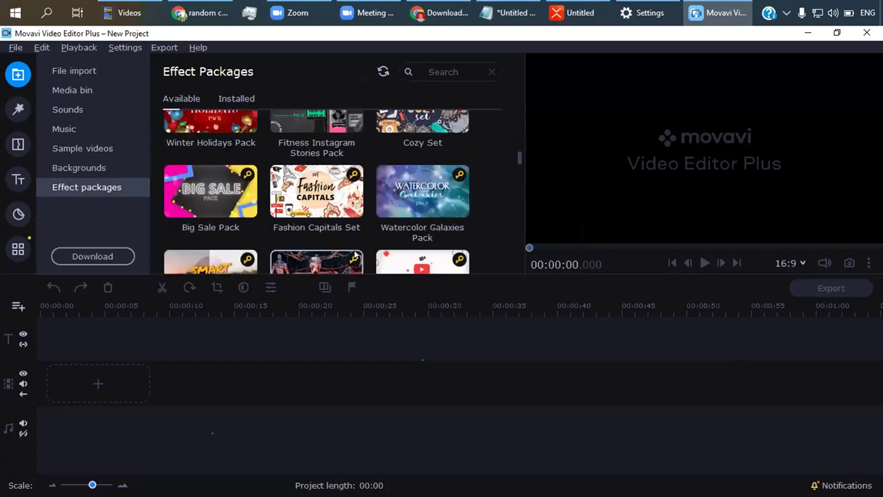
{"action": "scroll", "coordinate": [412, 233], "scroll_direction": "down", "scroll_amount": 4}
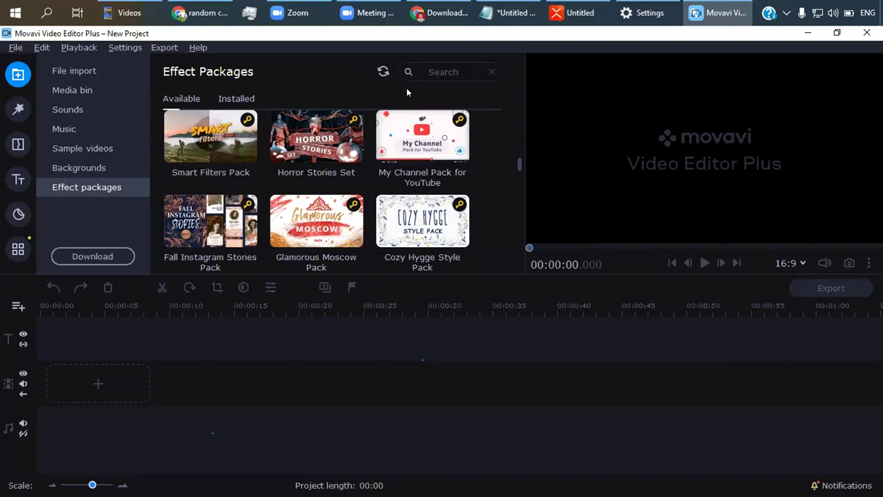
Step: Switch to Chrome and replace the "telegram desktop" Google search with a search for "movavi"
{"action": "left_click", "coordinate": [200, 14]}
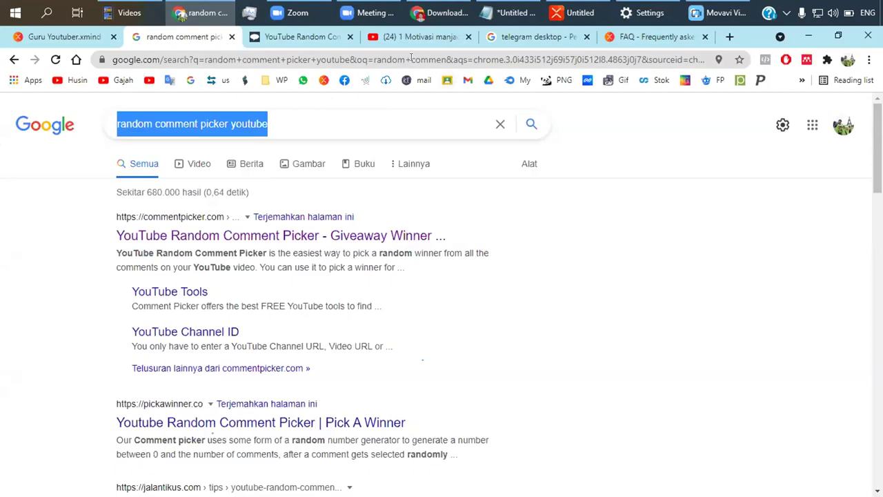
{"action": "left_click", "coordinate": [545, 36]}
{"action": "left_click_drag", "start_coordinate": [351, 122], "coordinate": [14, 124]}
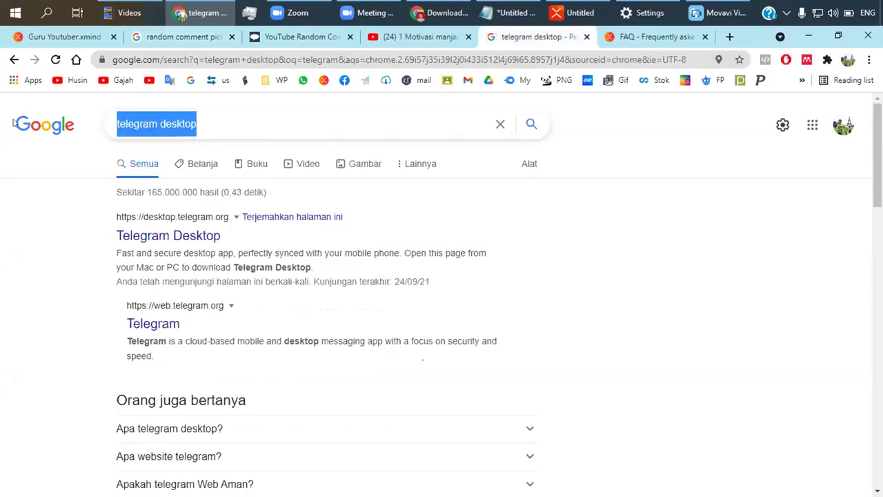
{"action": "type", "text": "movai"}
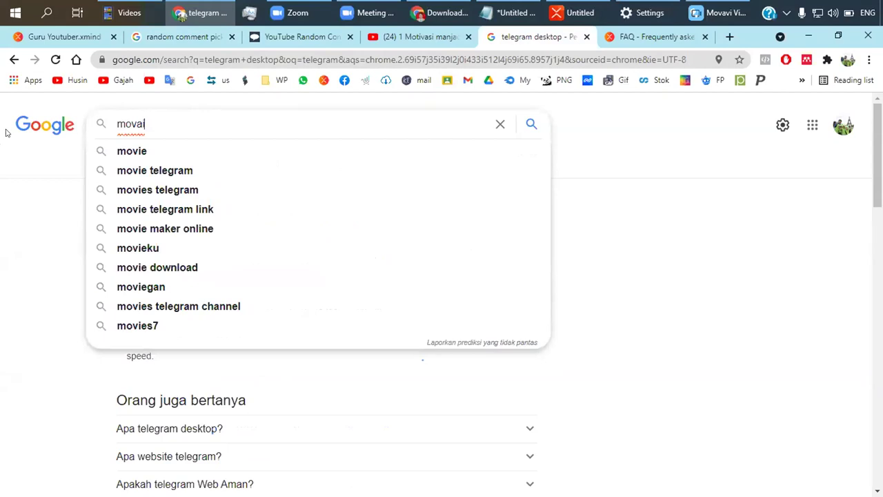
{"action": "key", "text": "BackSpace"}
{"action": "type", "text": "vi"}
{"action": "key", "text": "Return"}
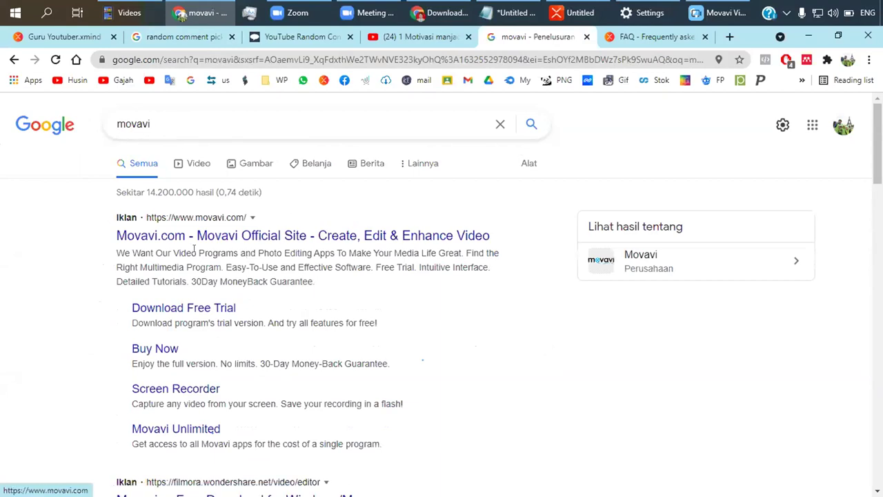
Step: Open the official Movavi site from the search results in a new tab and go to the Movavi Video Suite product page
{"action": "right_click", "coordinate": [214, 237]}
{"action": "left_click", "coordinate": [256, 244]}
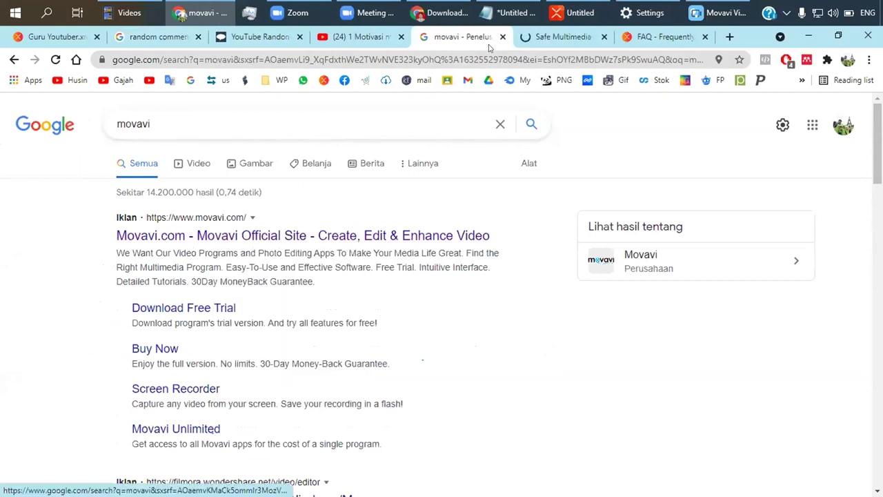
{"action": "left_click", "coordinate": [543, 37]}
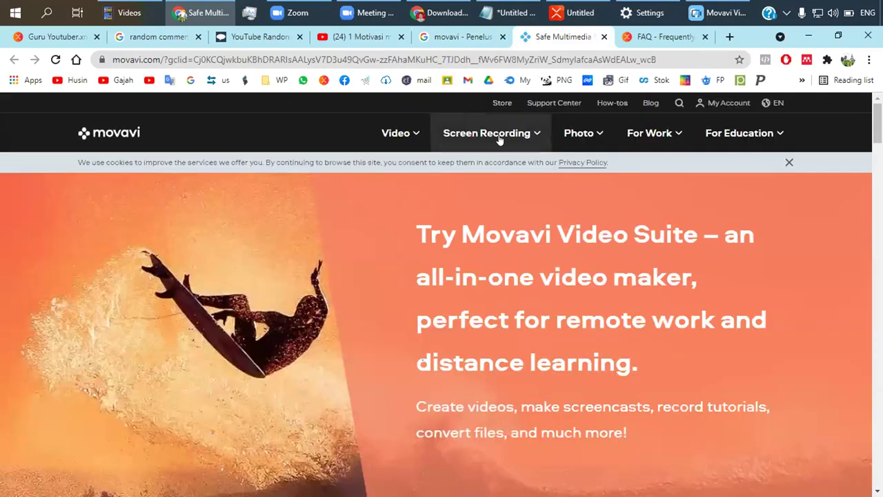
{"action": "scroll", "coordinate": [410, 132], "scroll_direction": "down", "scroll_amount": 4}
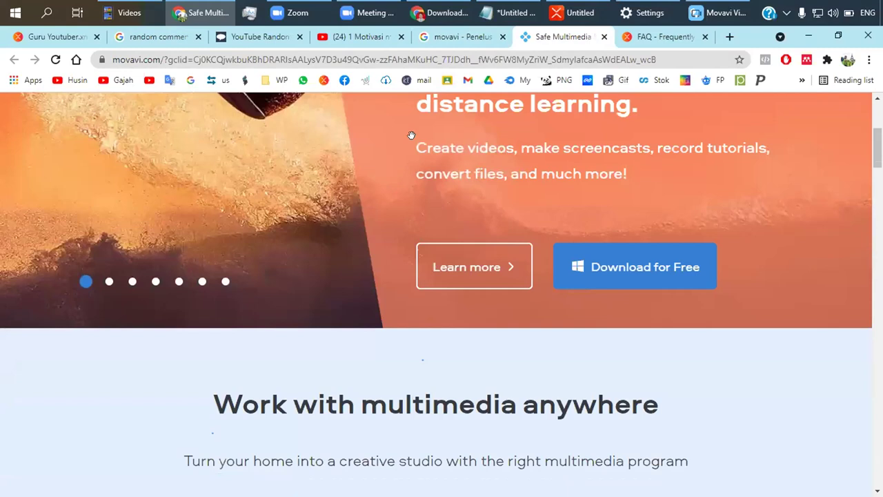
{"action": "scroll", "coordinate": [524, 179], "scroll_direction": "down", "scroll_amount": 1}
{"action": "scroll", "coordinate": [567, 200], "scroll_direction": "down", "scroll_amount": 4}
{"action": "scroll", "coordinate": [567, 205], "scroll_direction": "up", "scroll_amount": 4}
{"action": "left_click", "coordinate": [485, 202]}
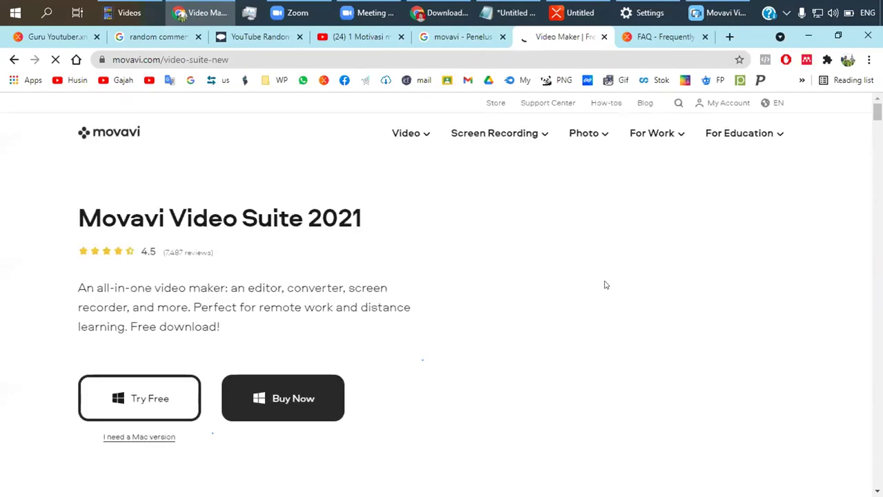
Step: Open the Video Suite purchase page and the Students and Teachers education page in separate new tabs
{"action": "scroll", "coordinate": [303, 250], "scroll_direction": "down", "scroll_amount": 3}
{"action": "right_click", "coordinate": [301, 222]}
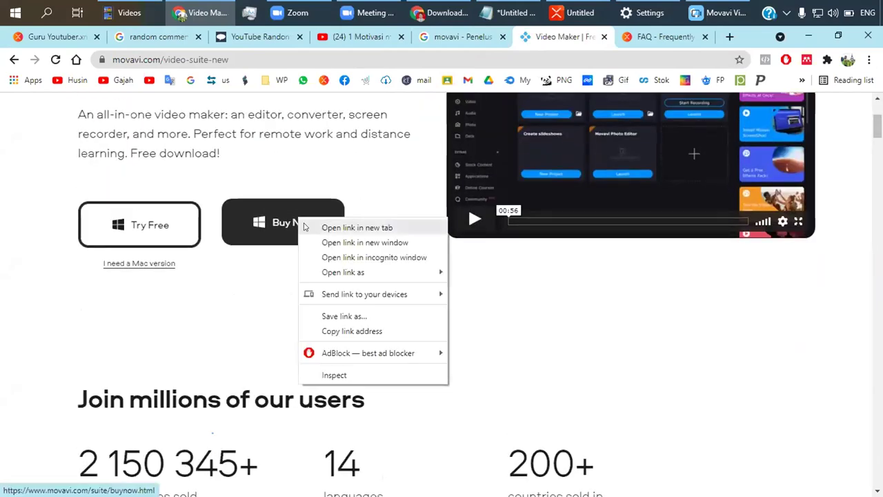
{"action": "left_click", "coordinate": [344, 227]}
{"action": "scroll", "coordinate": [325, 233], "scroll_direction": "up", "scroll_amount": 3}
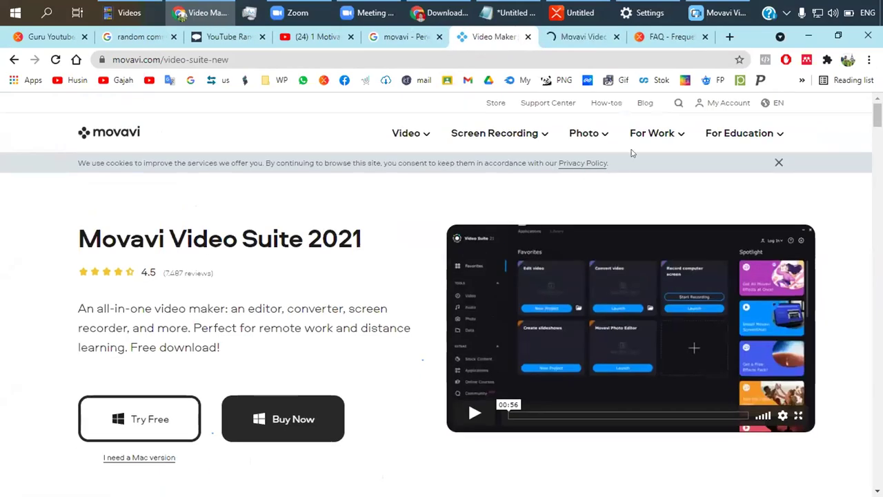
{"action": "mouse_move", "coordinate": [731, 135]}
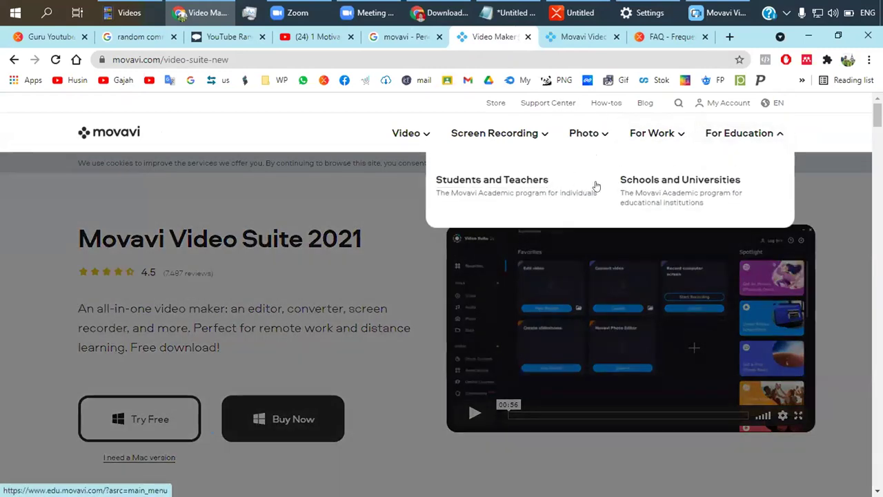
{"action": "right_click", "coordinate": [530, 183]}
{"action": "left_click", "coordinate": [591, 250]}
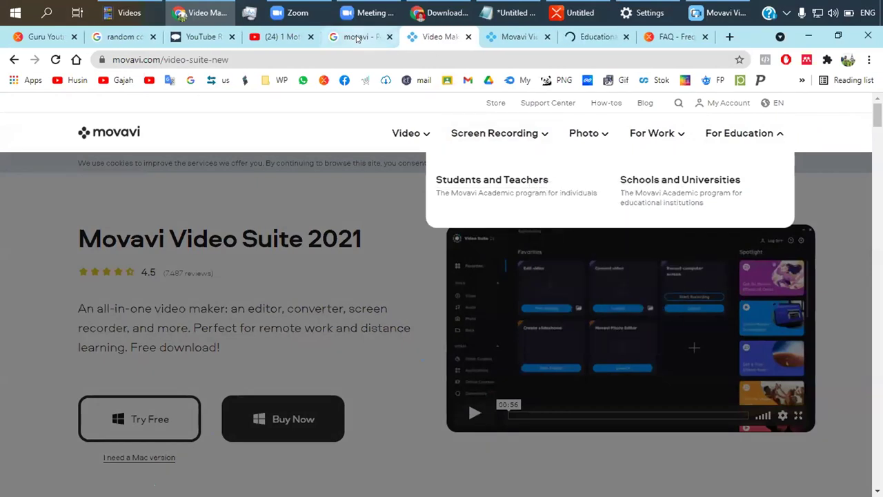
Step: Search Google for "movavi pack" and open the All Effects Packs page of the Movavi Effects Store in a new tab
{"action": "left_click", "coordinate": [358, 37]}
{"action": "left_click", "coordinate": [172, 118]}
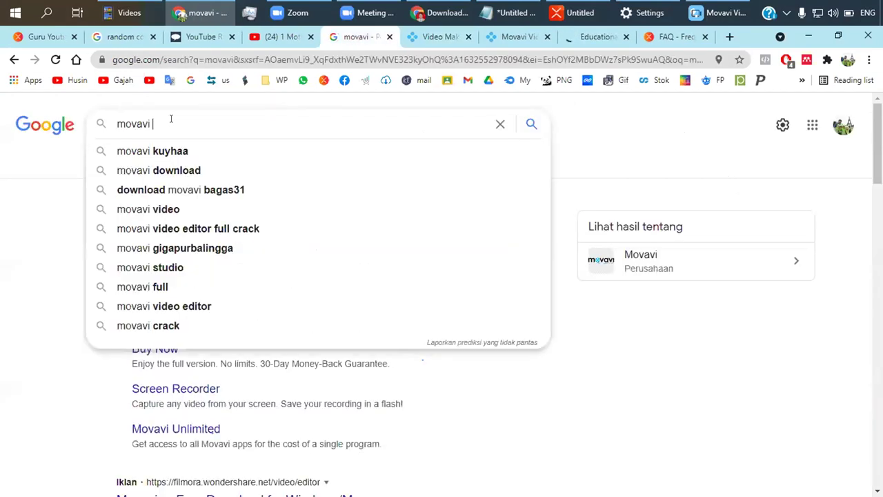
{"action": "type", "text": "pack"}
{"action": "key", "text": "Return"}
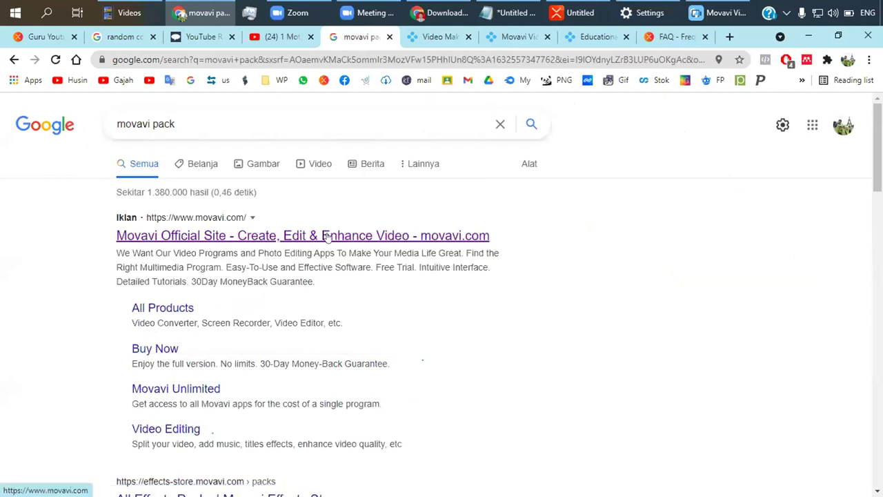
{"action": "scroll", "coordinate": [339, 267], "scroll_direction": "down", "scroll_amount": 4}
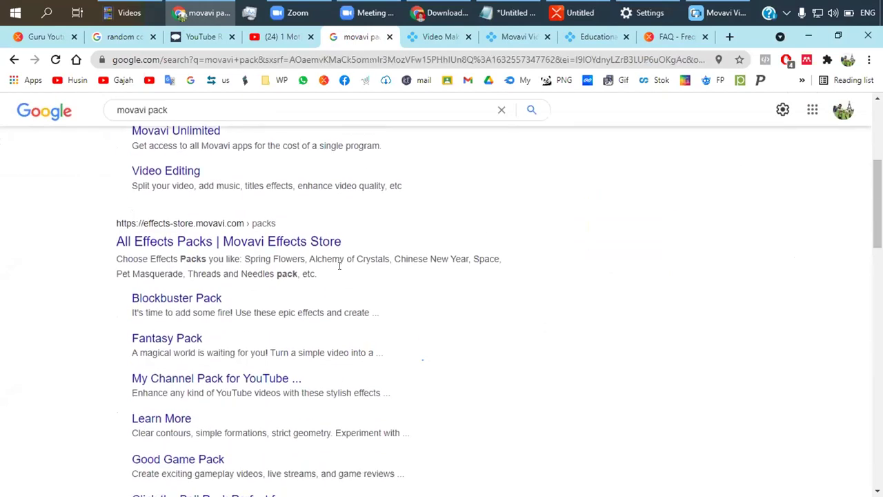
{"action": "middle_click", "coordinate": [295, 245]}
Step: Look through the Movavi Video Suite 2021 product page and bring up the Video Suite for Windows pricing page
{"action": "left_click", "coordinate": [395, 37]}
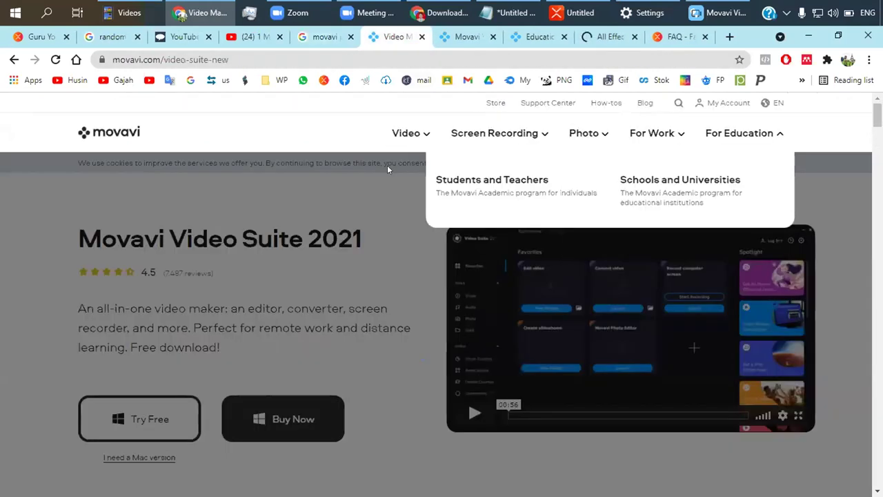
{"action": "scroll", "coordinate": [302, 234], "scroll_direction": "down", "scroll_amount": 6}
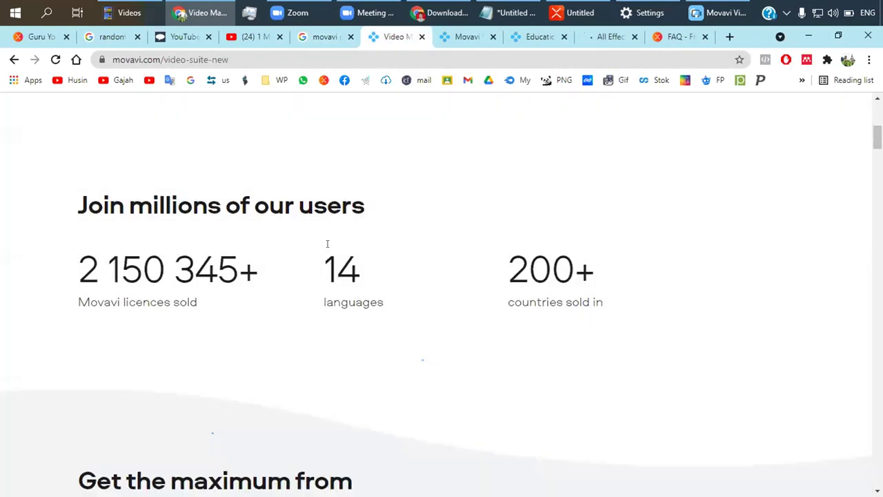
{"action": "scroll", "coordinate": [327, 245], "scroll_direction": "down", "scroll_amount": 8}
{"action": "left_click", "coordinate": [290, 148]}
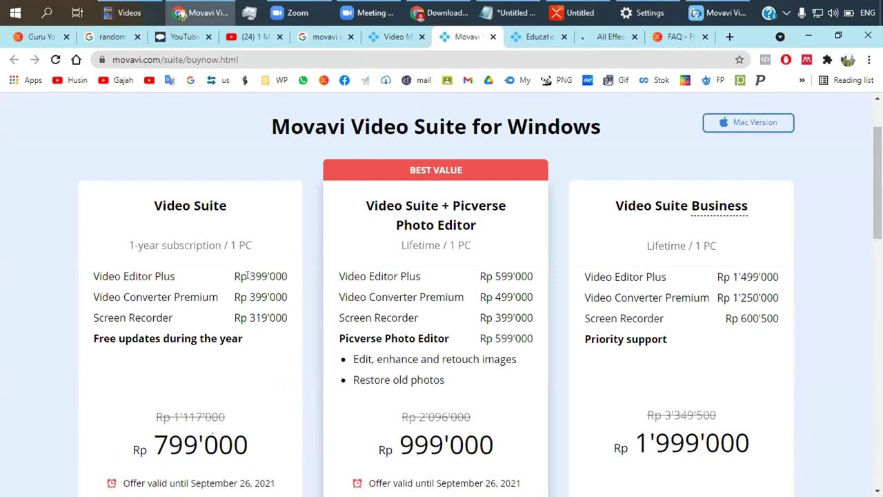
Step: Compare the Video Suite plans, highlighting the Video Editor Plus price in the 1-year and lifetime plans and checking the bundle totals
{"action": "left_click_drag", "start_coordinate": [245, 273], "coordinate": [287, 276]}
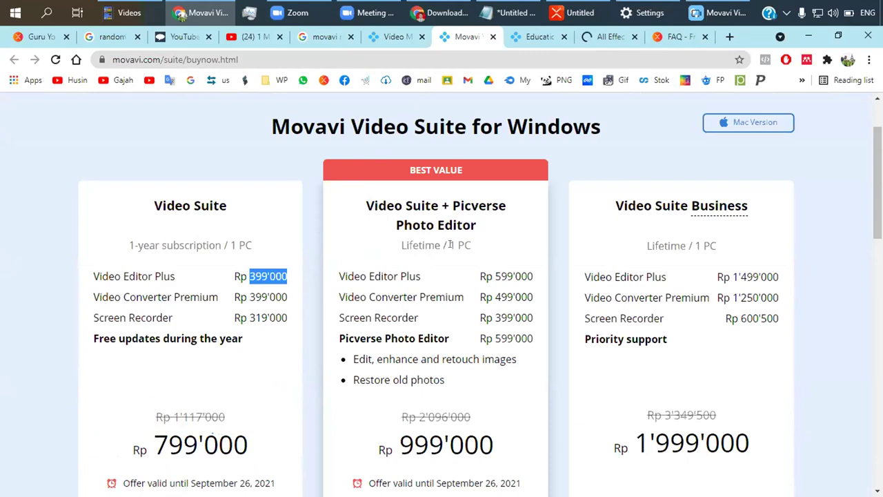
{"action": "left_click_drag", "start_coordinate": [494, 270], "coordinate": [534, 276]}
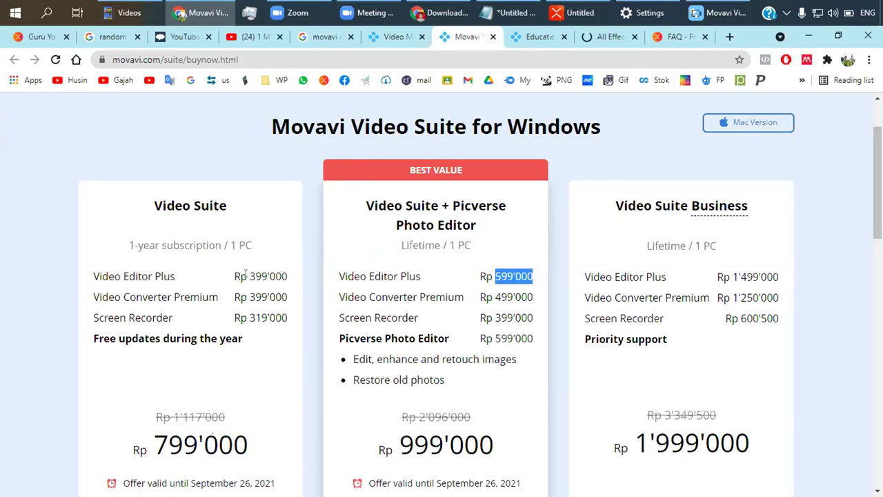
{"action": "left_click_drag", "start_coordinate": [249, 276], "coordinate": [292, 276]}
{"action": "left_click", "coordinate": [485, 277]}
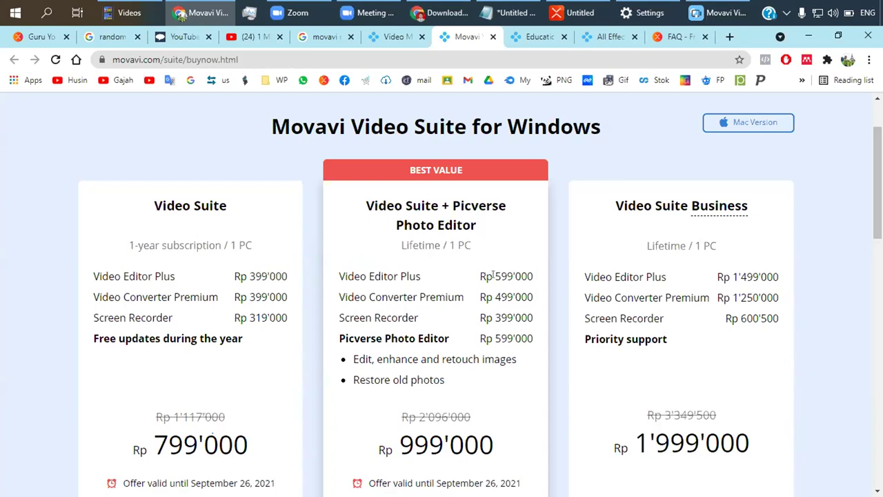
{"action": "left_click_drag", "start_coordinate": [493, 276], "coordinate": [538, 283]}
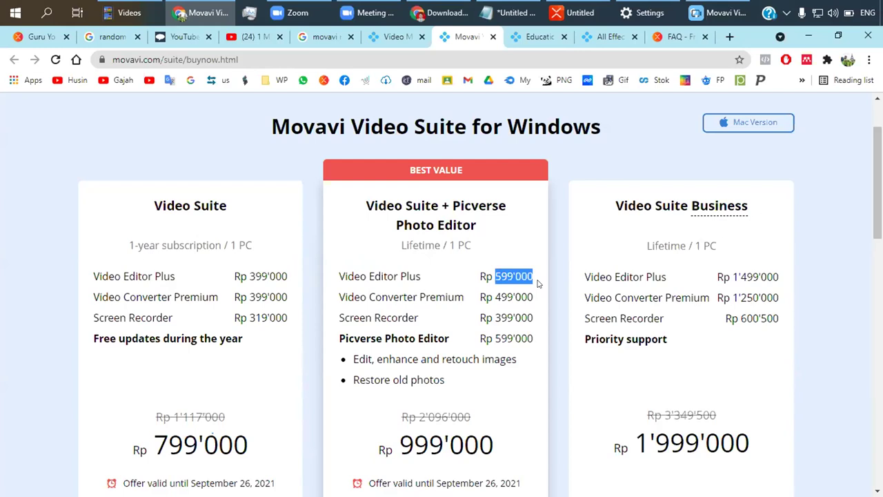
{"action": "scroll", "coordinate": [539, 283], "scroll_direction": "down", "scroll_amount": 2}
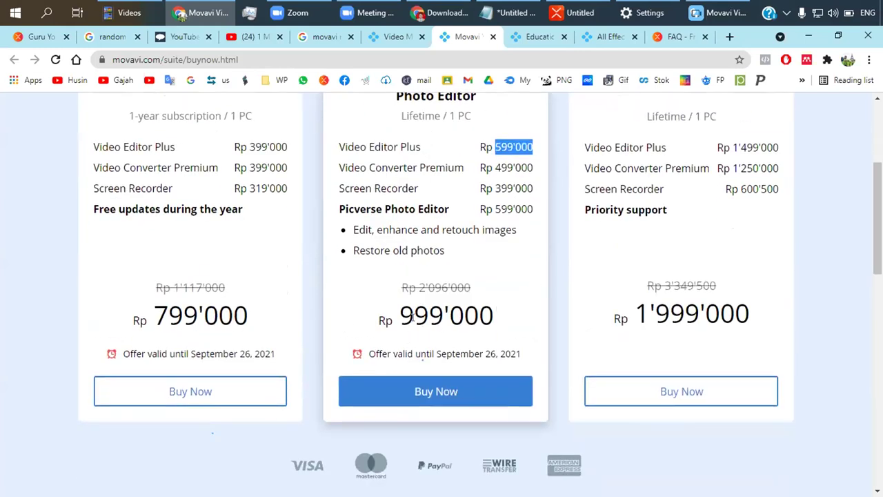
{"action": "scroll", "coordinate": [212, 308], "scroll_direction": "down", "scroll_amount": 1}
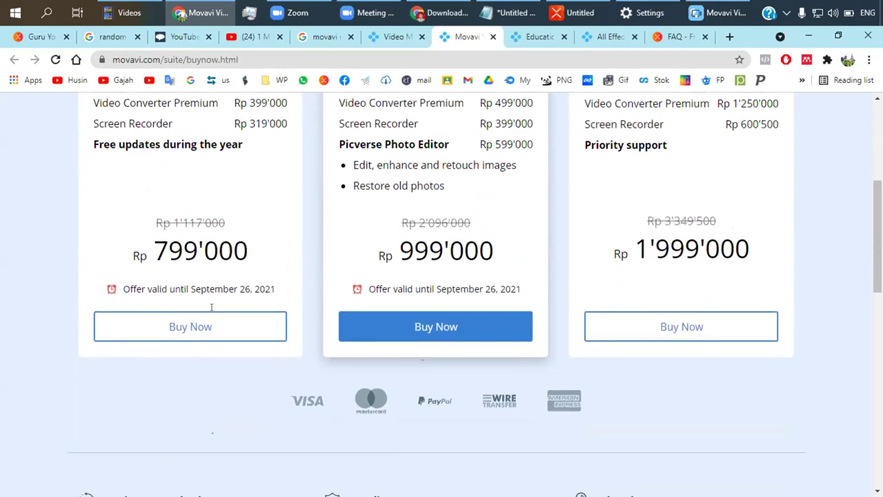
Step: Show the Movavi Academic page for students and teachers
{"action": "left_click", "coordinate": [540, 36]}
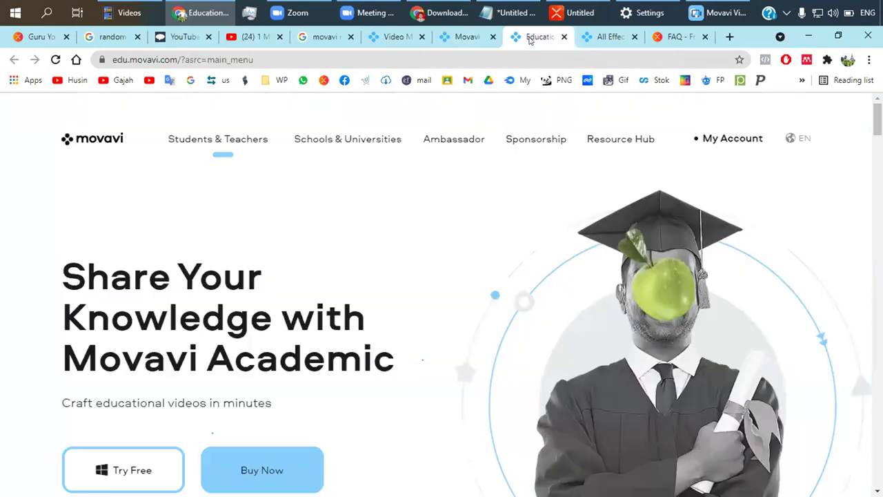